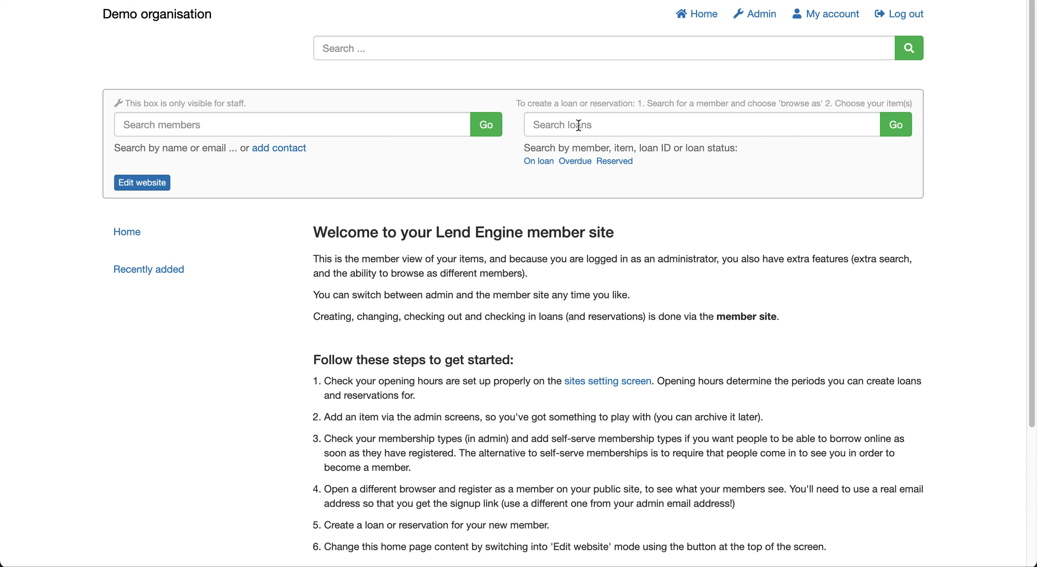
Open the admin area and look over the dashboard's updates, loan status tiles and activity charts
click(761, 18)
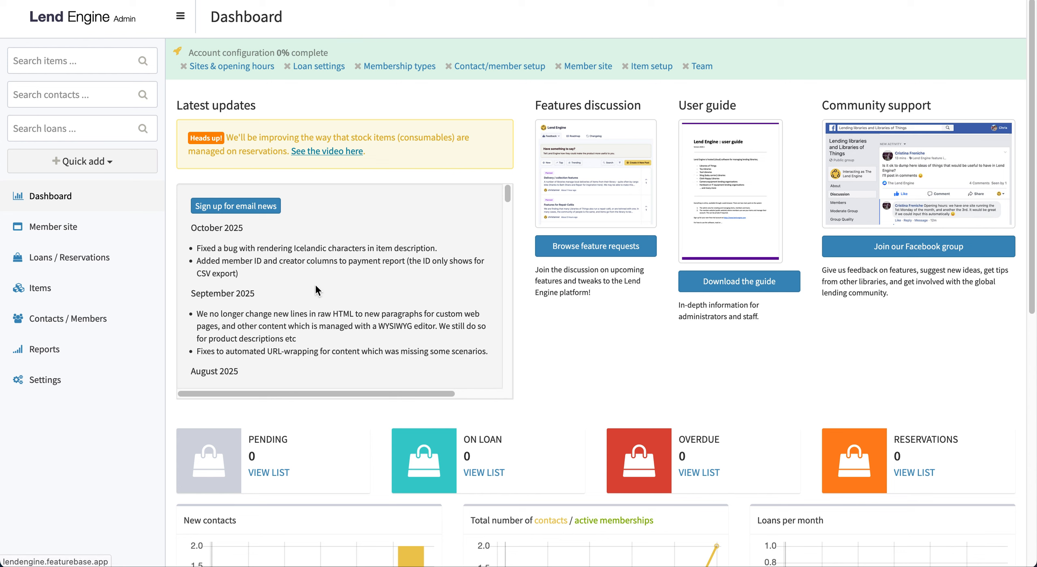
scroll(312, 286, down, 3)
scroll(312, 286, up, 4)
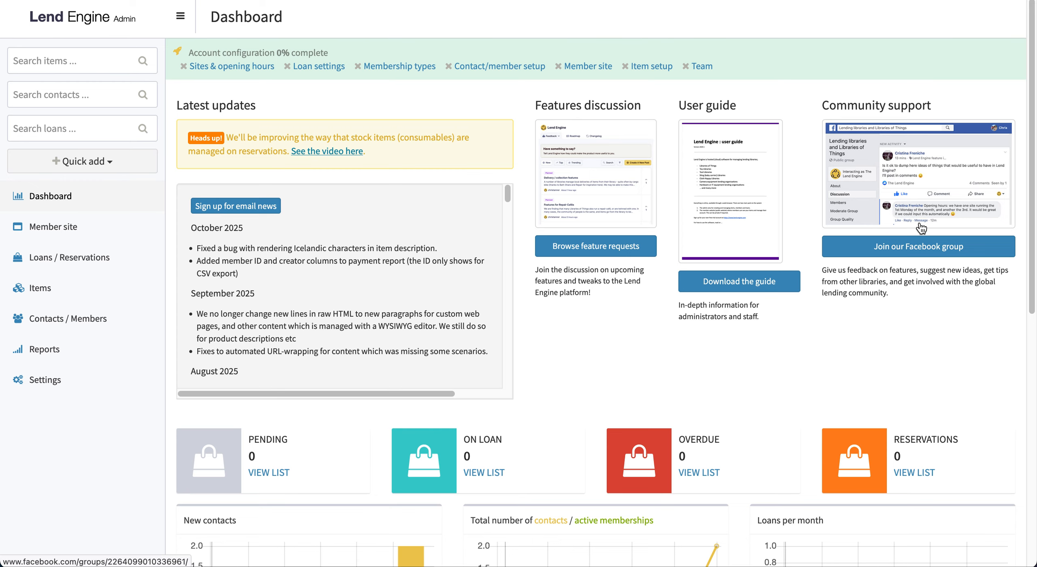
scroll(993, 411, down, 10)
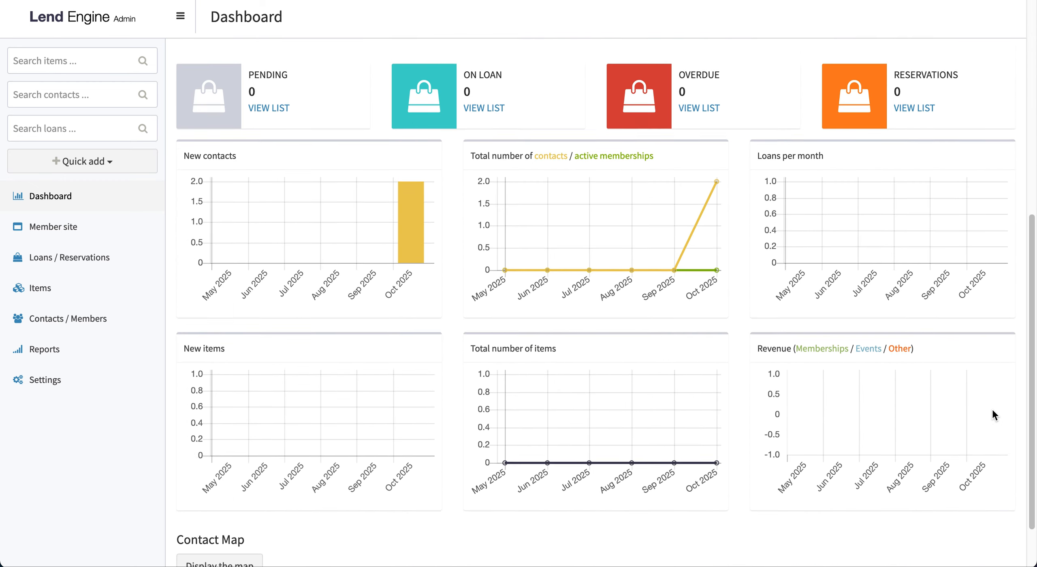
scroll(993, 411, up, 10)
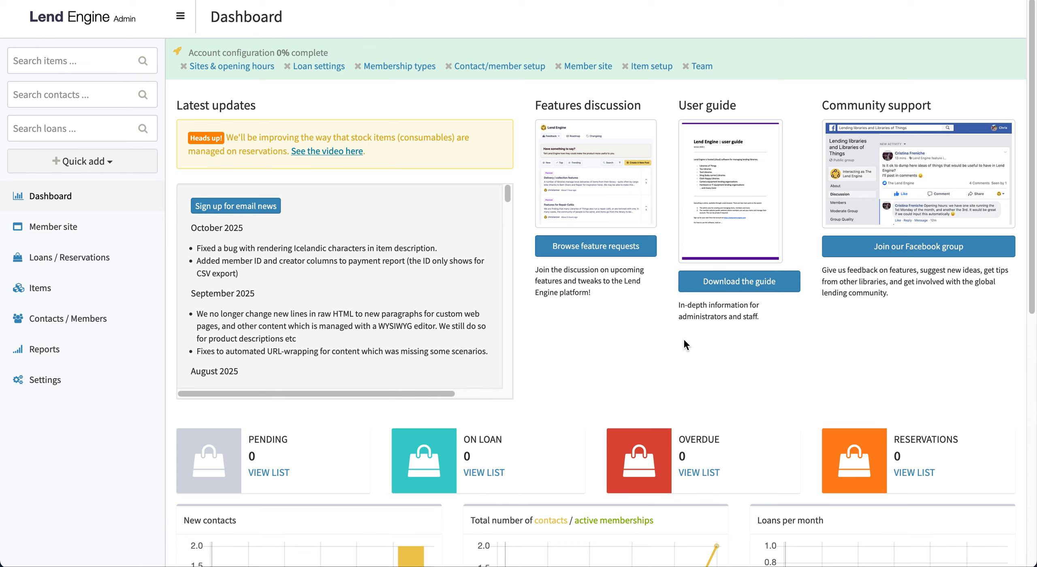
Go to the Sites & opening hours settings and open Main site for editing
click(67, 392)
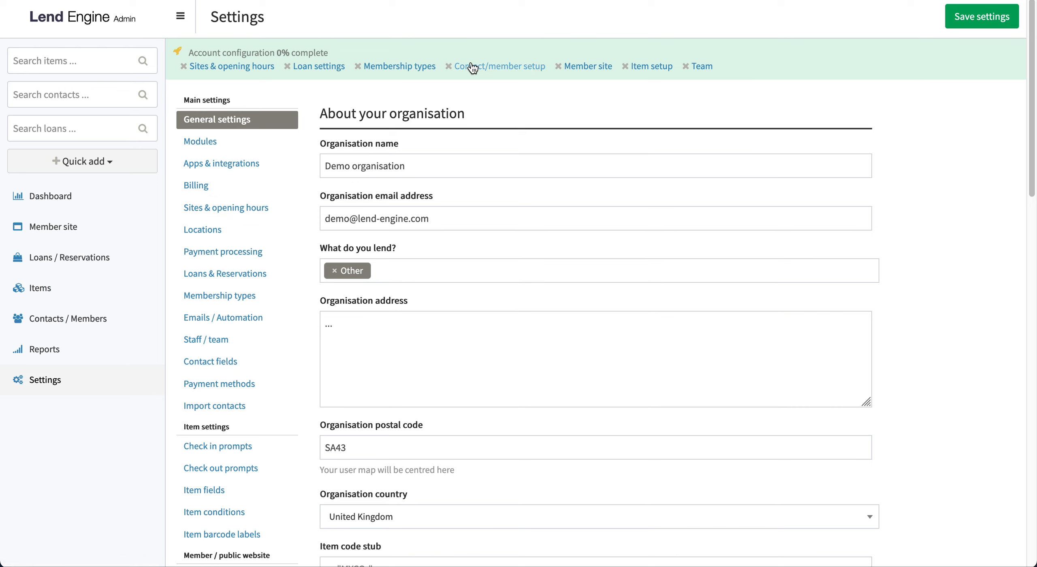
click(232, 66)
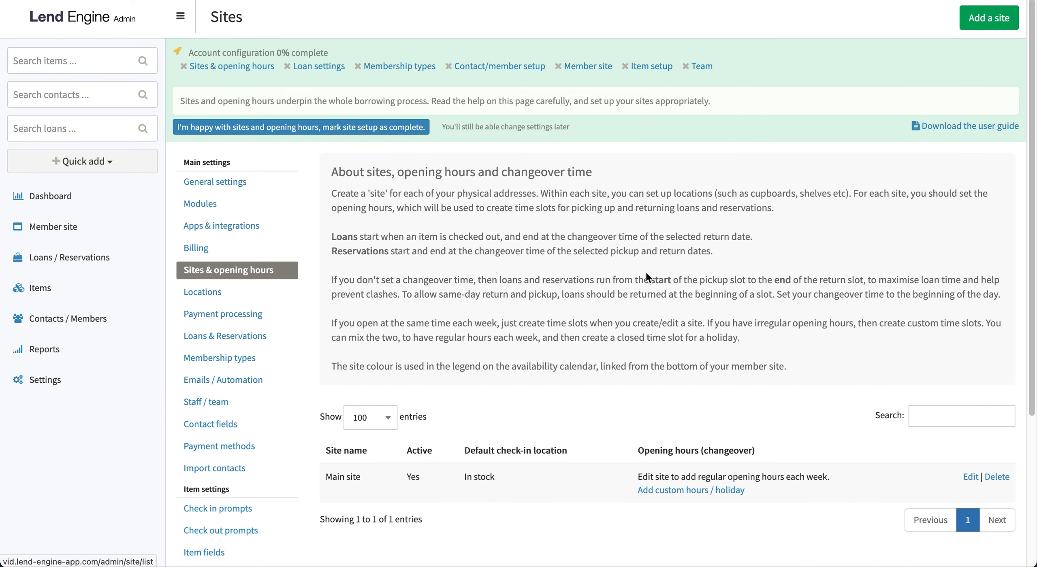
scroll(478, 481, down, 4)
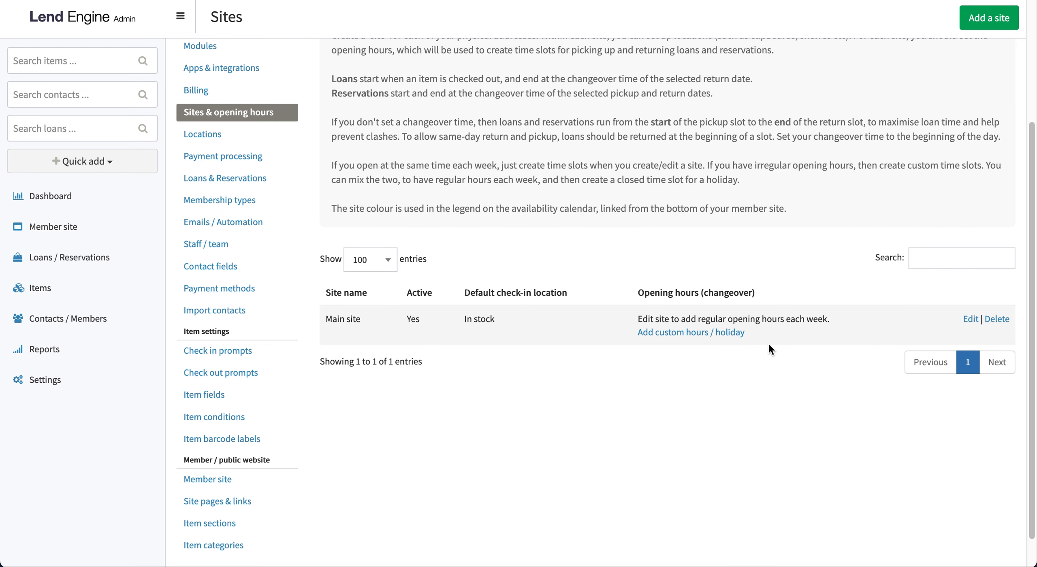
click(970, 319)
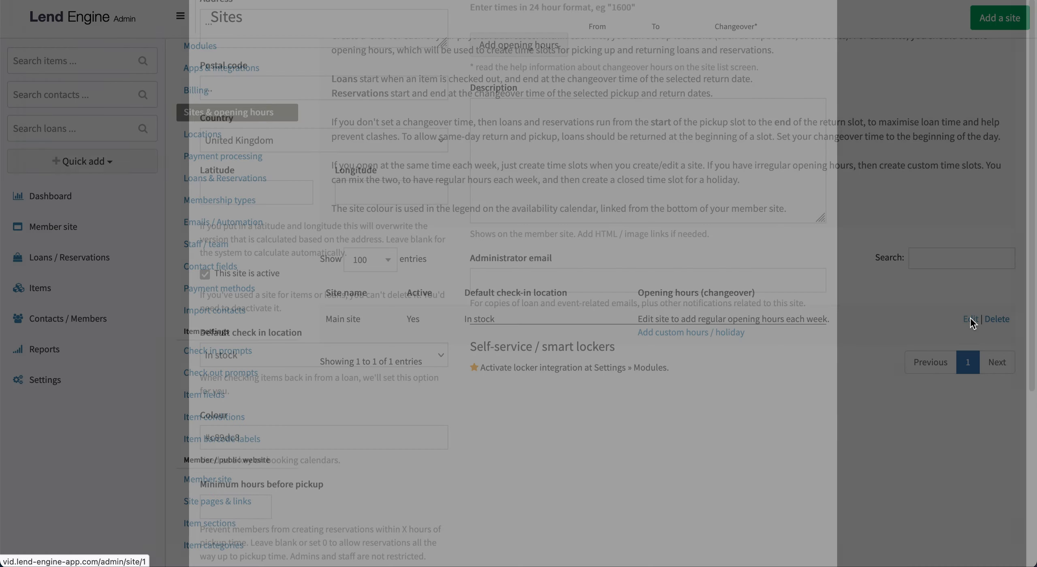
Add Monday opening hours from 0900 to 1700 for Main site
click(541, 194)
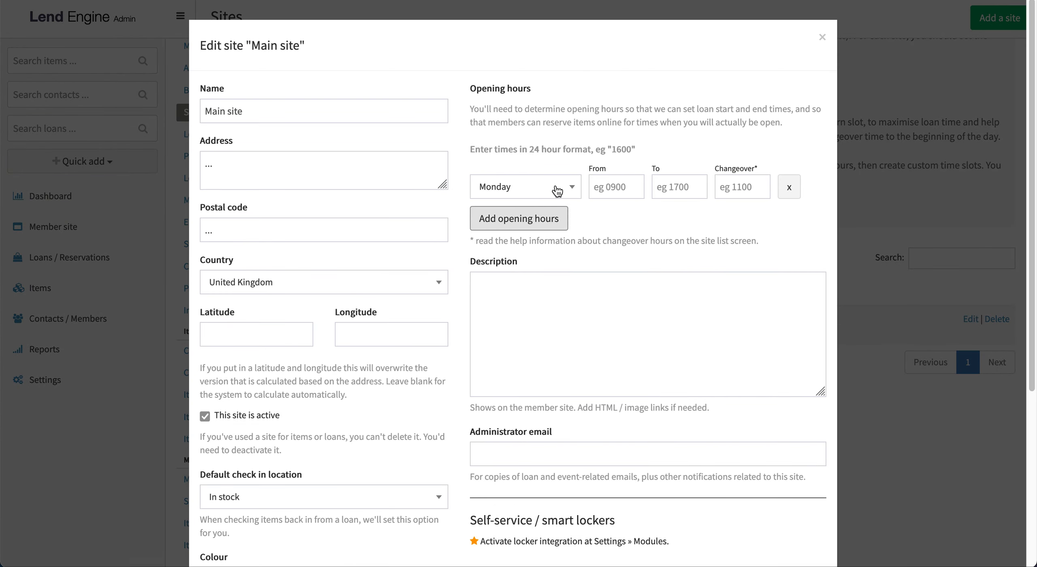
click(556, 192)
click(609, 187)
text(0900)
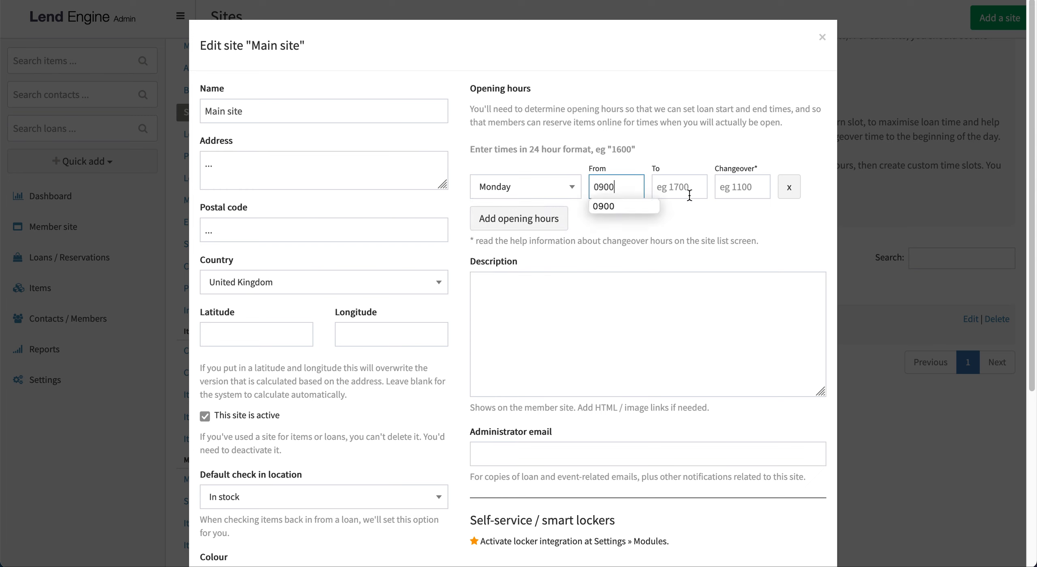
click(701, 187)
text(1700)
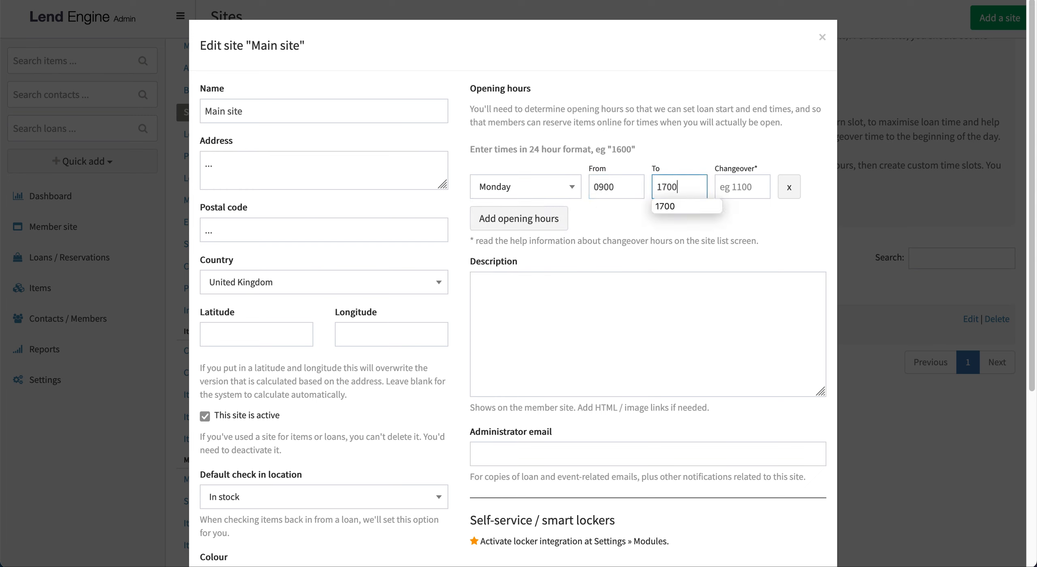
Add Wednesday opening hours from 1000 to 1600 for Main site
click(526, 225)
click(541, 221)
click(539, 290)
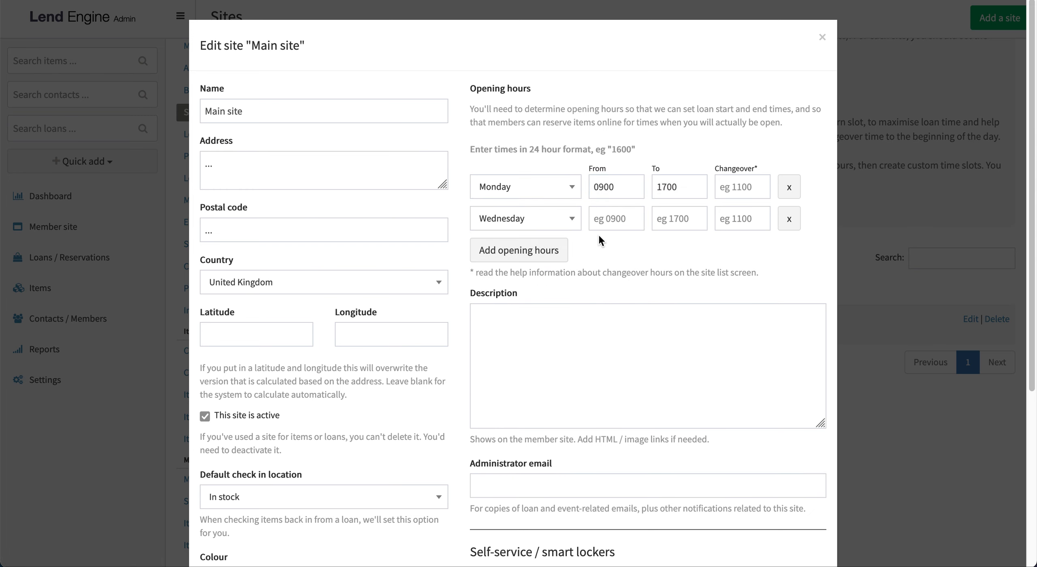
click(609, 219)
text(1000)
click(656, 220)
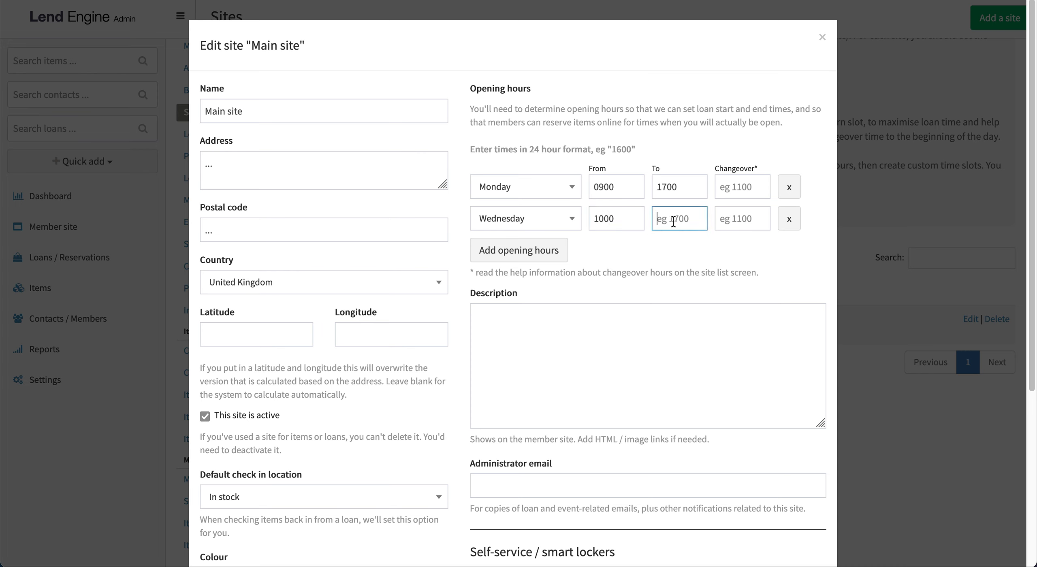
text(1600)
Add Friday opening hours from 1000 to 1600 for Main site
click(520, 249)
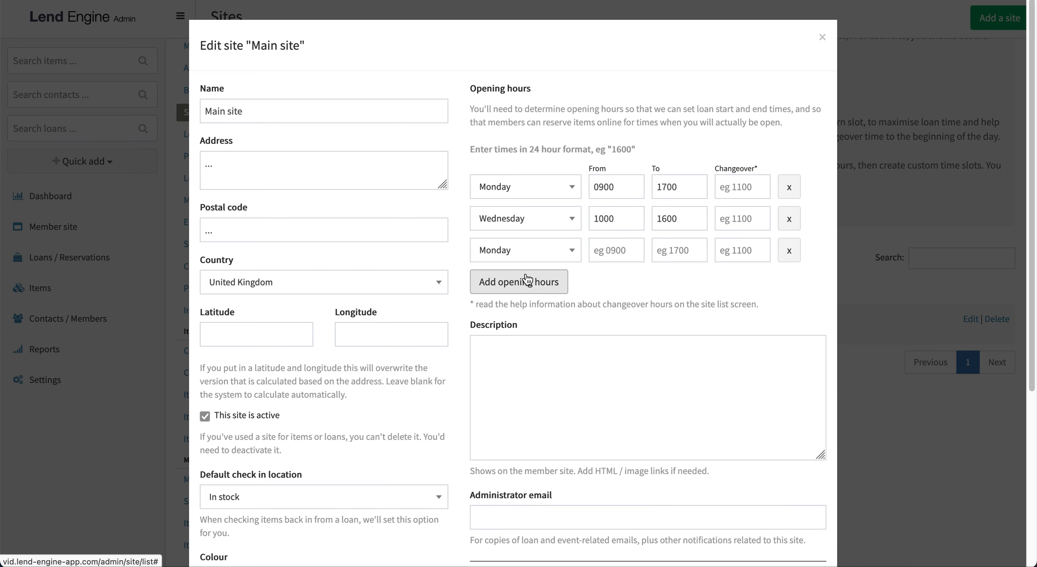
click(488, 251)
click(530, 363)
click(619, 251)
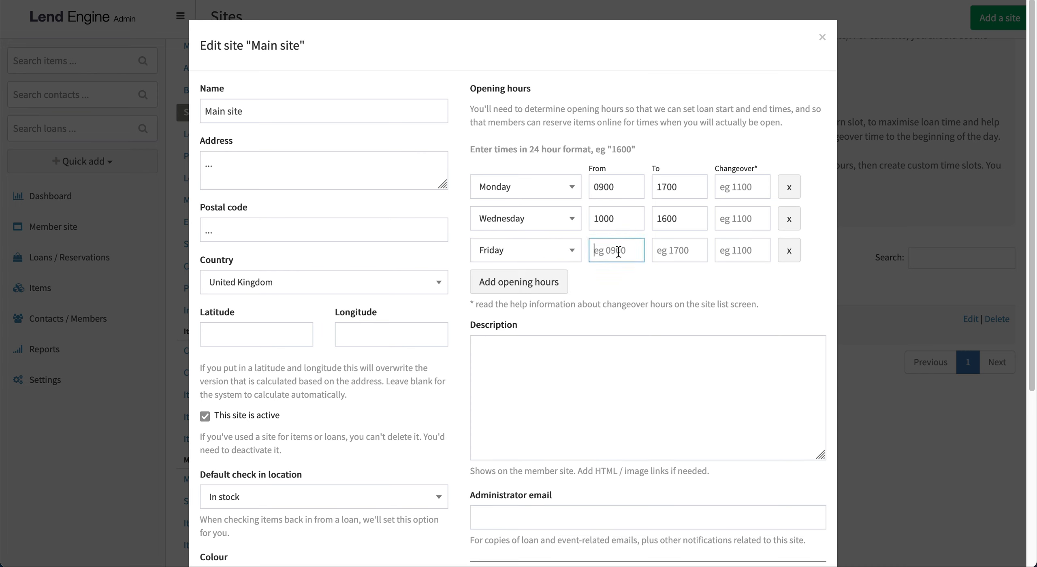
text(1000)
click(672, 249)
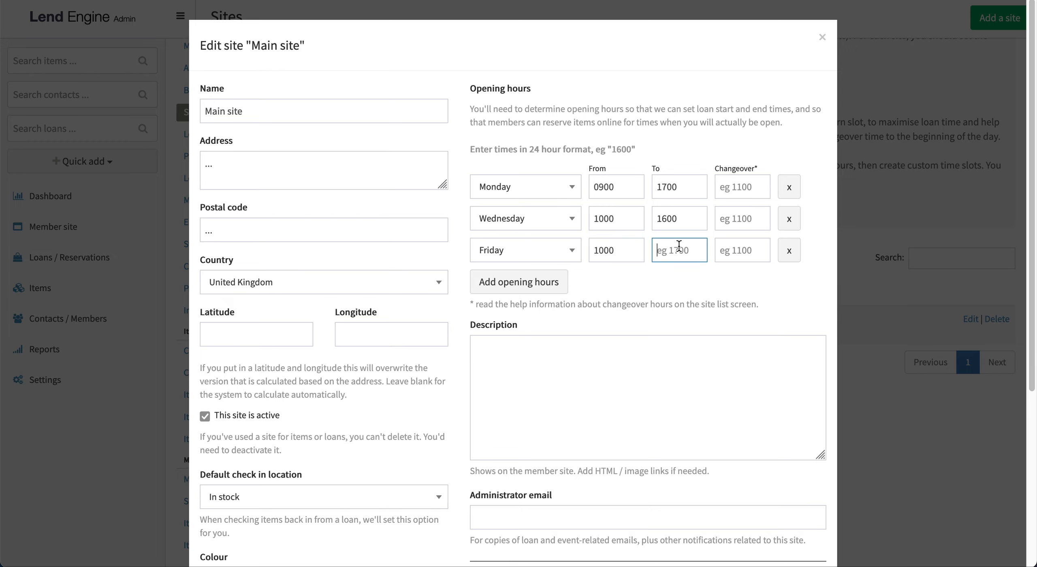
text(1600)
Save the Main site changes and mark the site setup as complete
scroll(722, 296, down, 5)
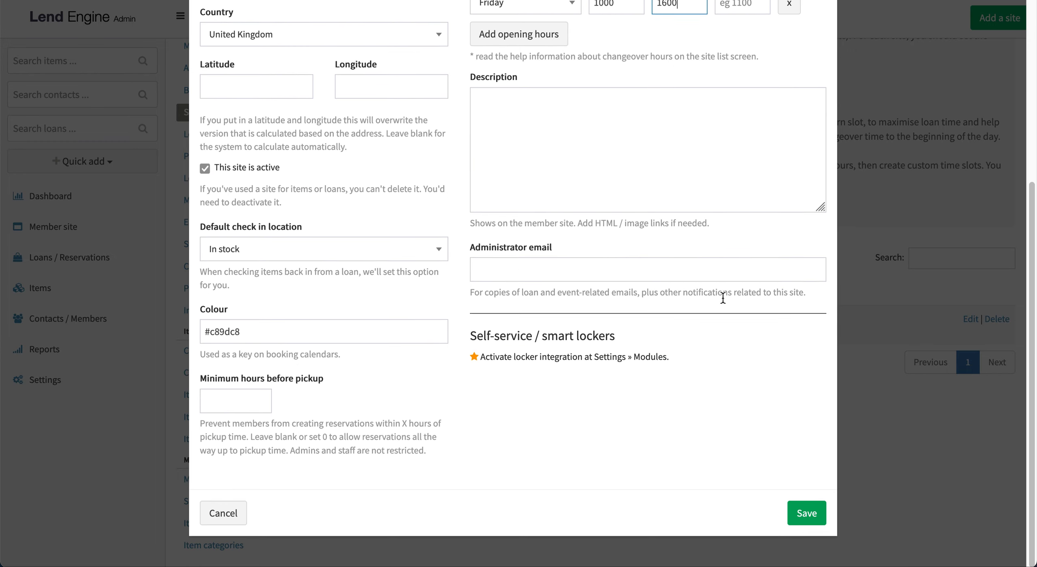
click(804, 523)
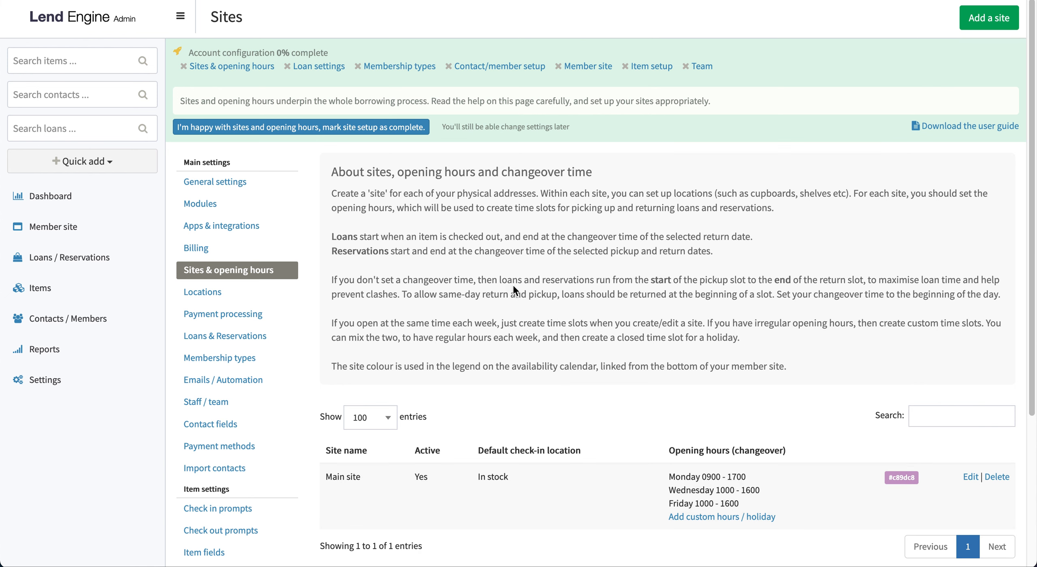
click(274, 128)
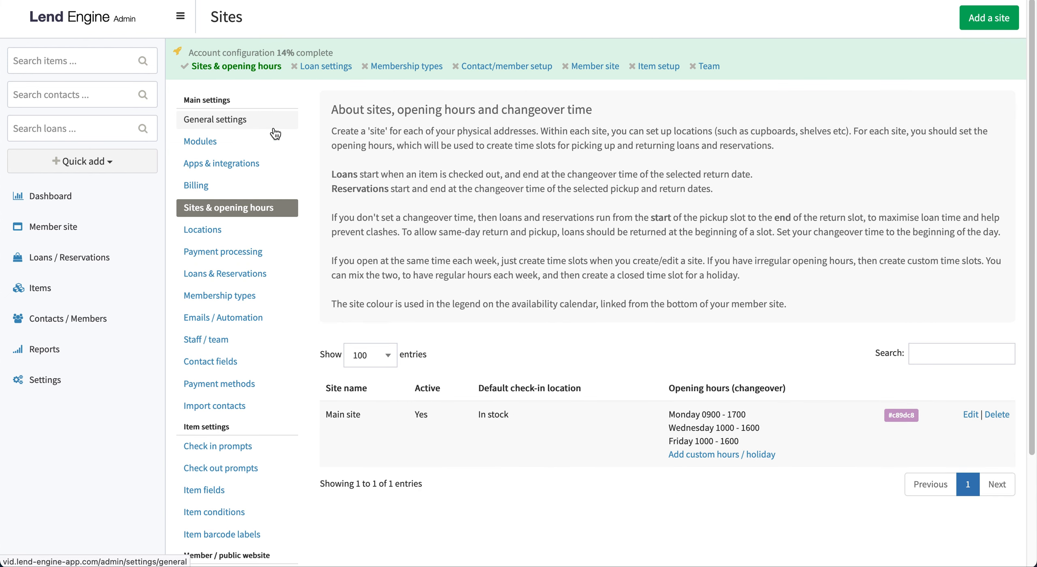
Review the loan, reservation and delivery settings, and view the list of membership types
click(328, 67)
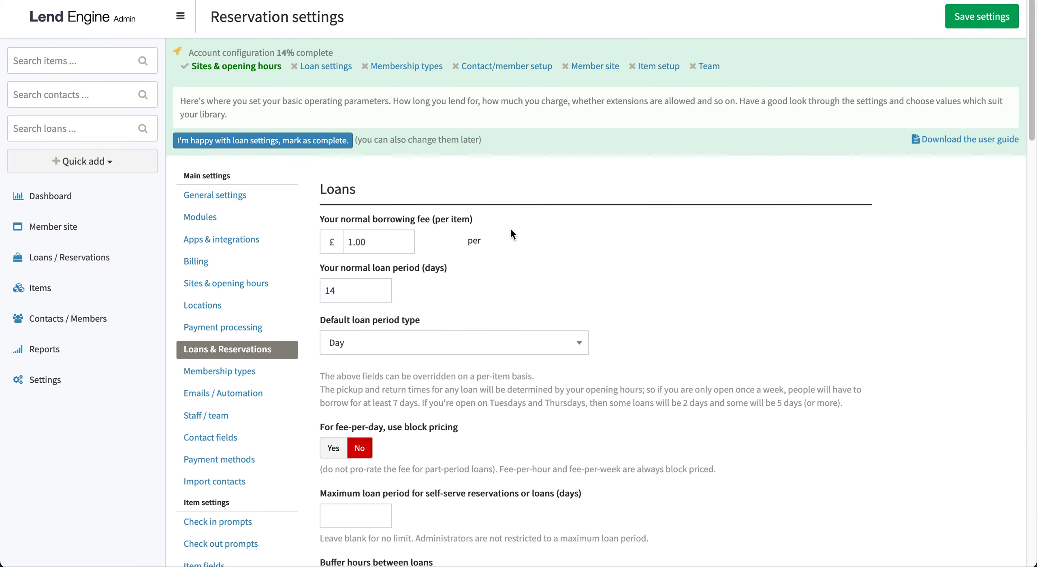
scroll(511, 232, down, 3)
scroll(511, 230, down, 1)
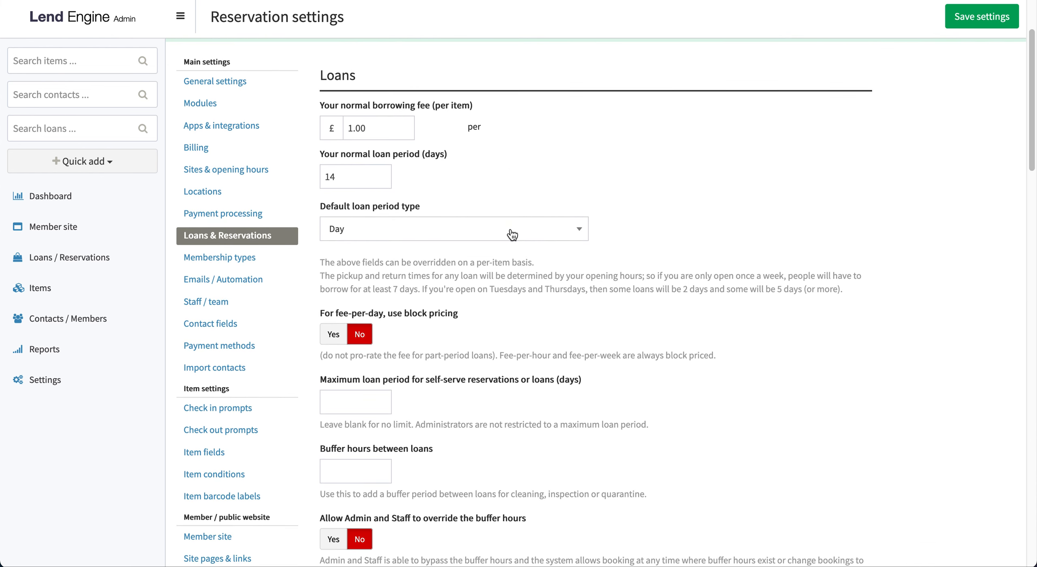
scroll(512, 234, down, 1)
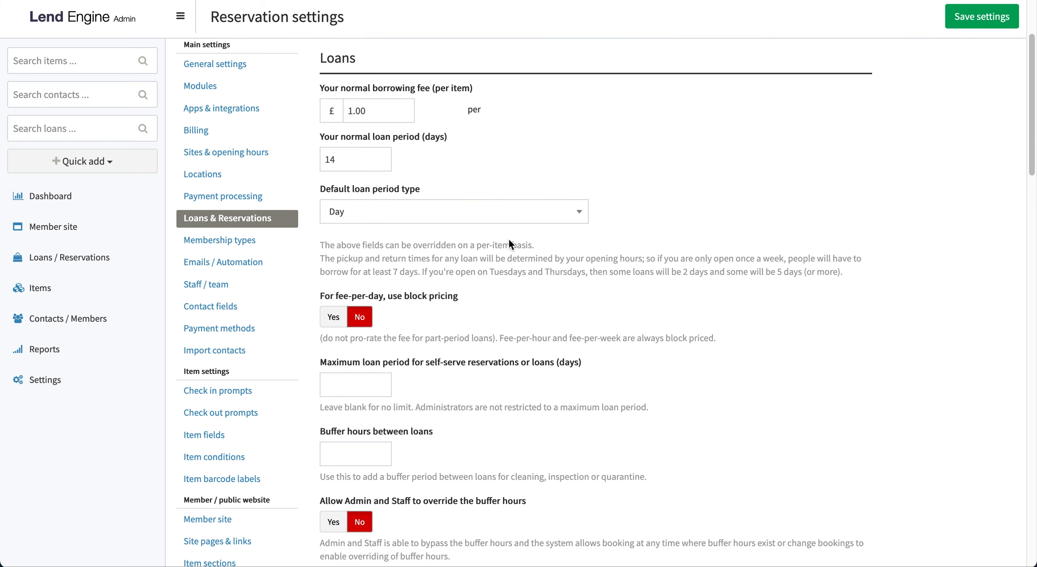
scroll(523, 306, down, 20)
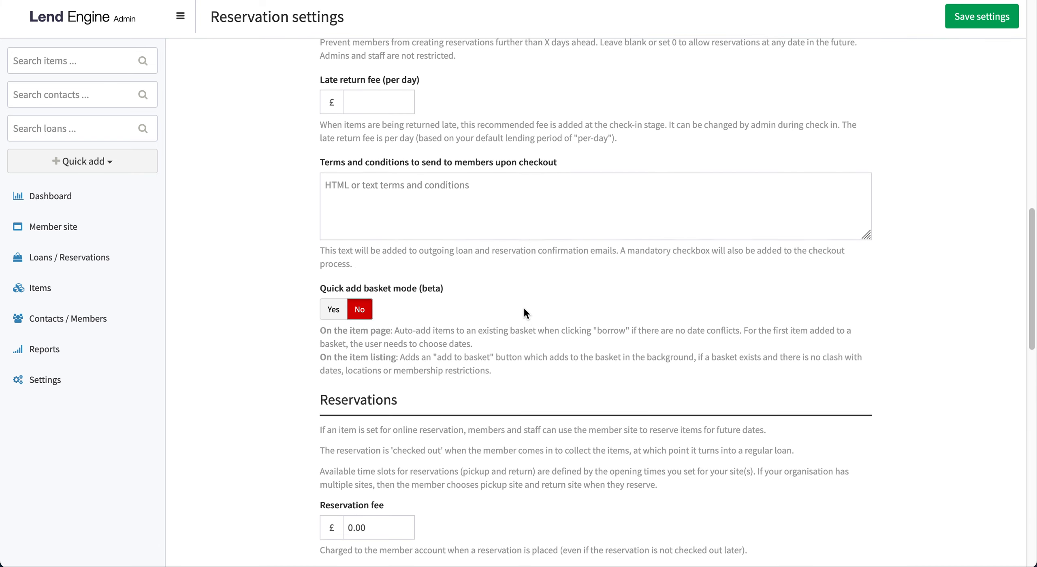
scroll(523, 307, down, 14)
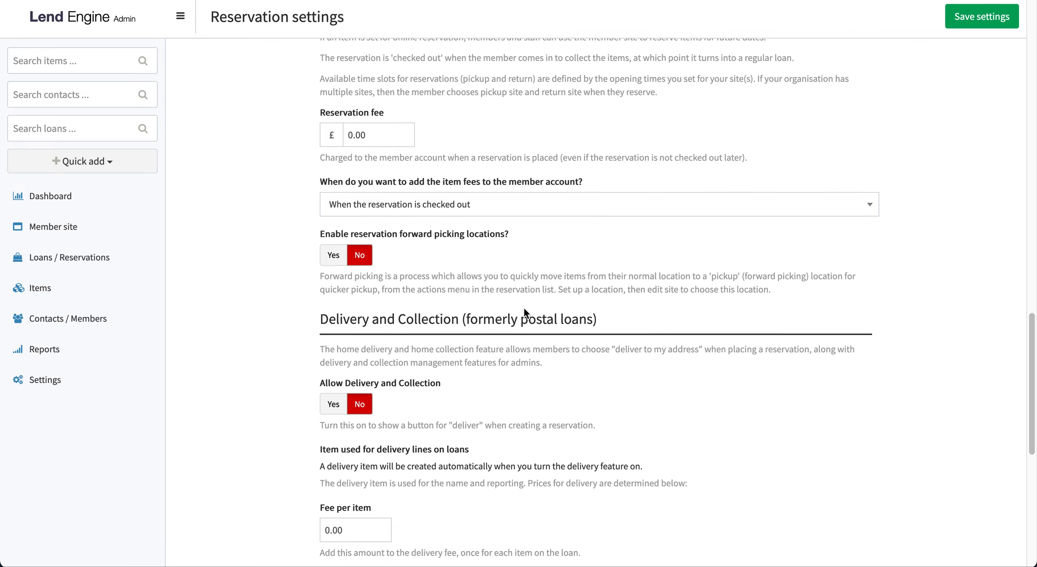
scroll(523, 306, down, 6)
scroll(524, 308, up, 20)
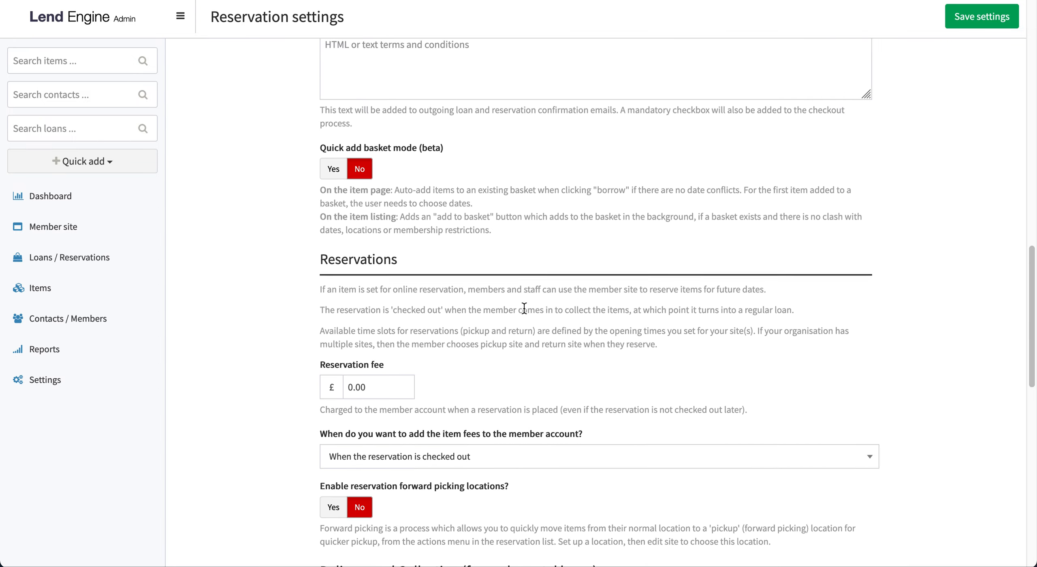
scroll(524, 306, up, 6)
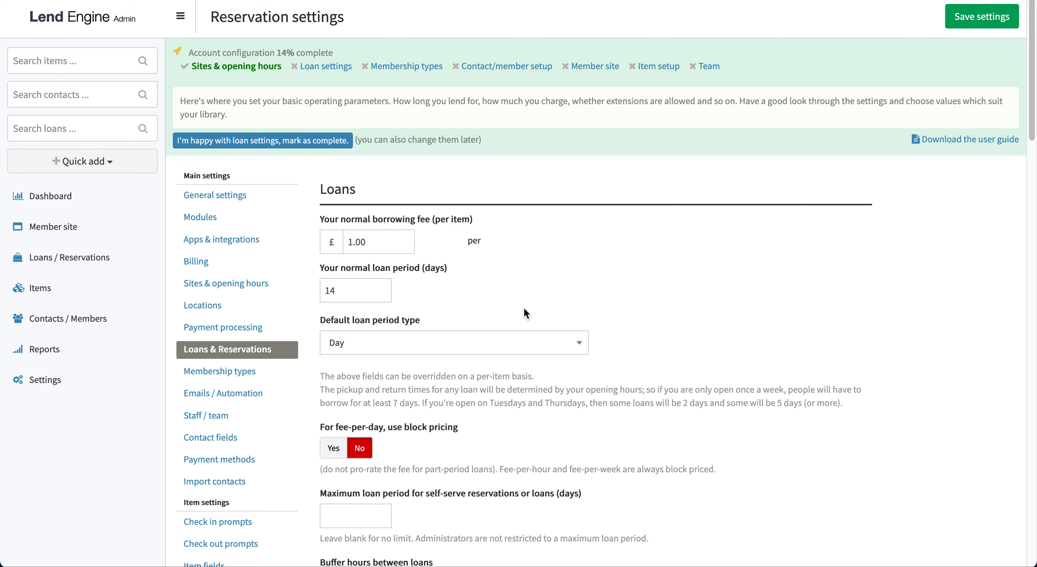
click(422, 68)
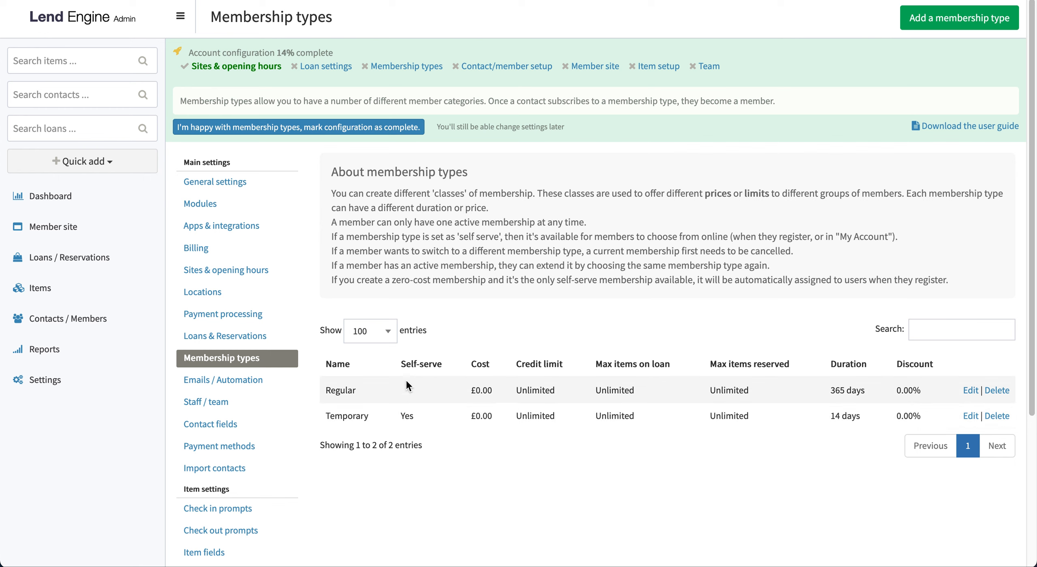
Create a contact from the contact/member setup, entering the member's first name, last name and e-mail address, and save it
click(510, 66)
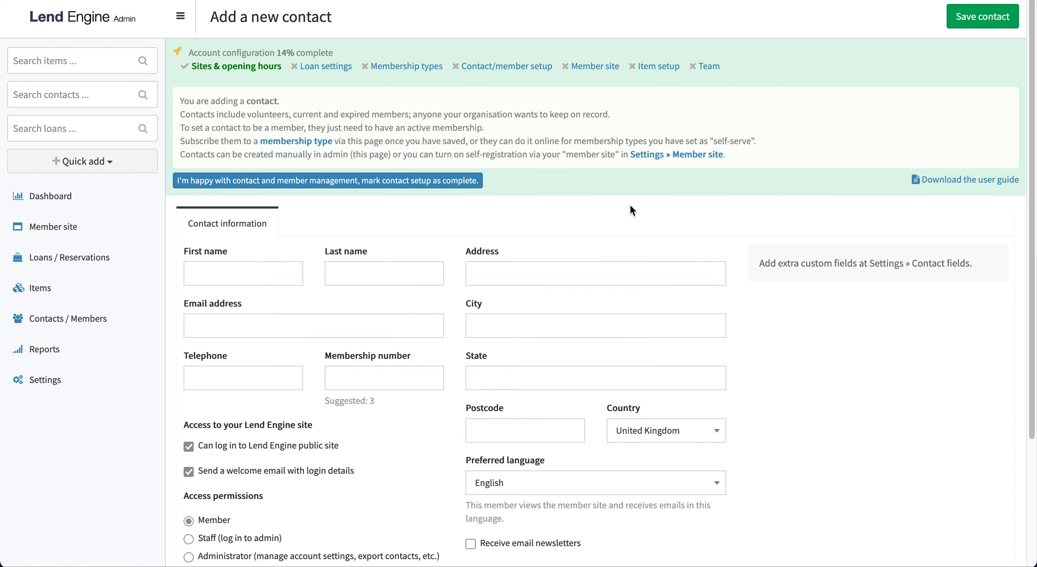
click(242, 274)
text(Demo)
key(Tab)
text(Member)
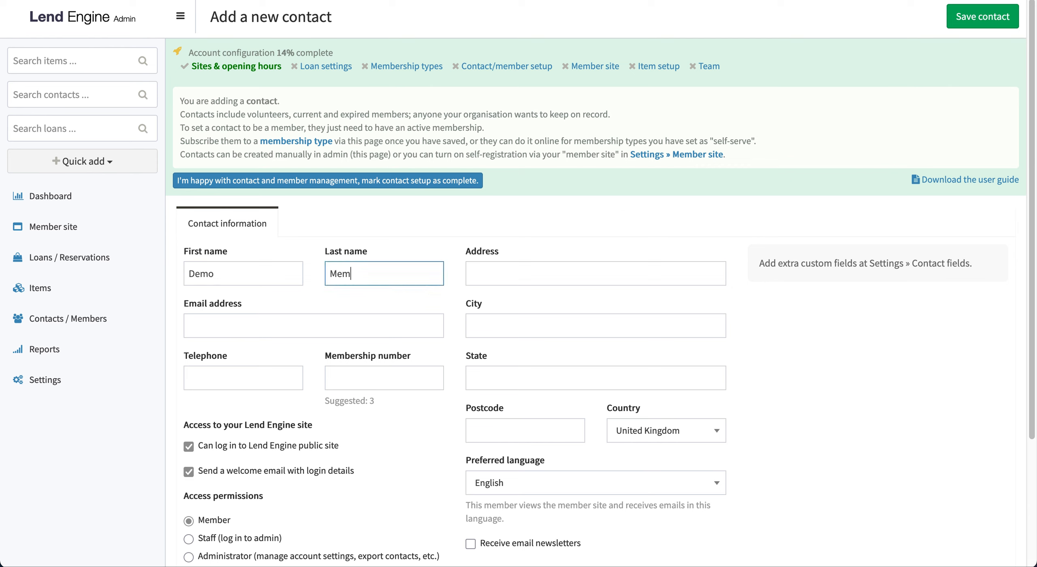
click(253, 326)
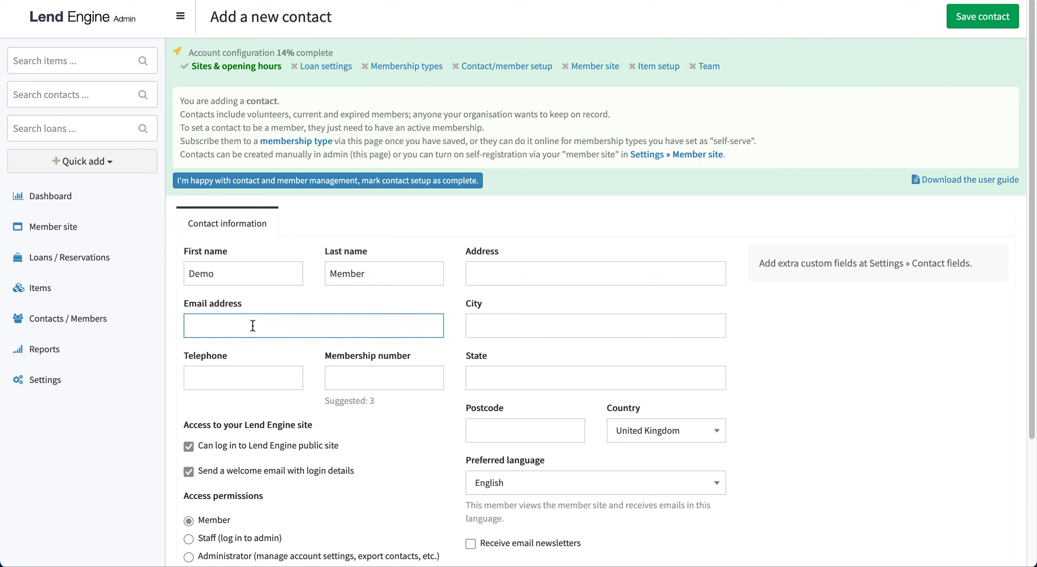
text(demomember@demo.com)
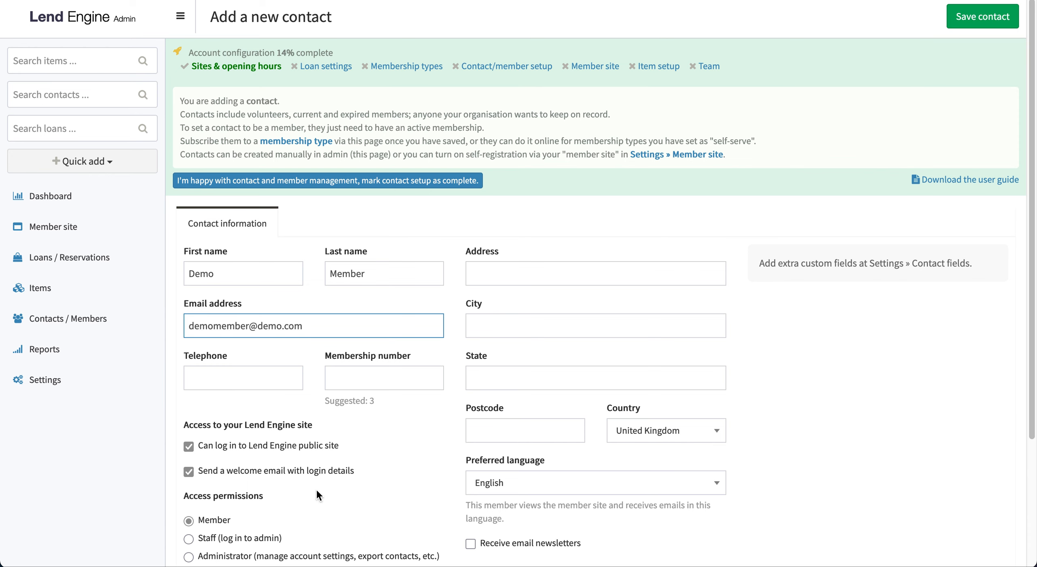
scroll(316, 490, down, 2)
scroll(330, 444, up, 3)
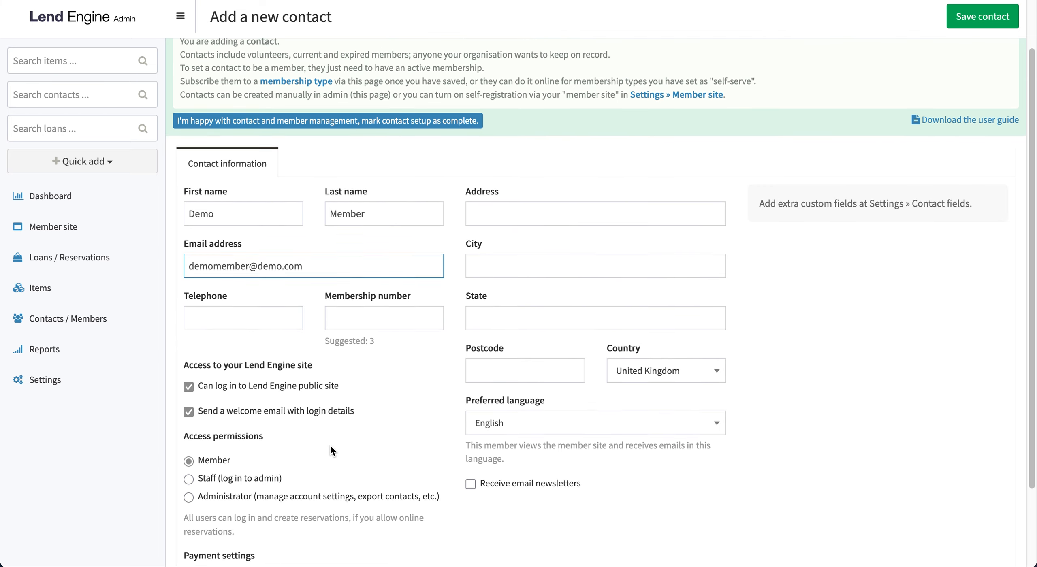
click(988, 17)
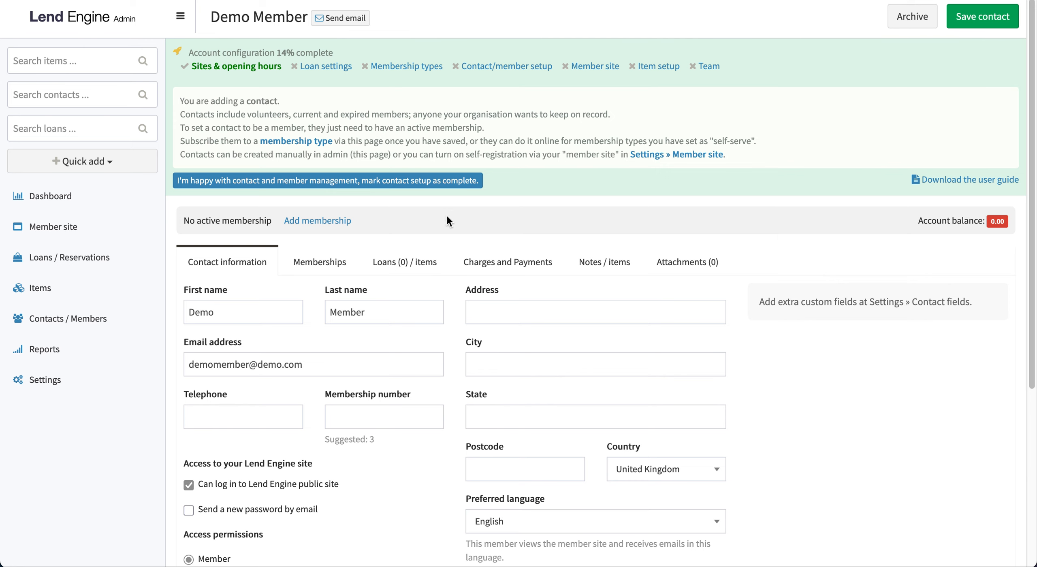
Add a membership to the new contact by subscribing them to the Temporary 14-day membership type
click(313, 222)
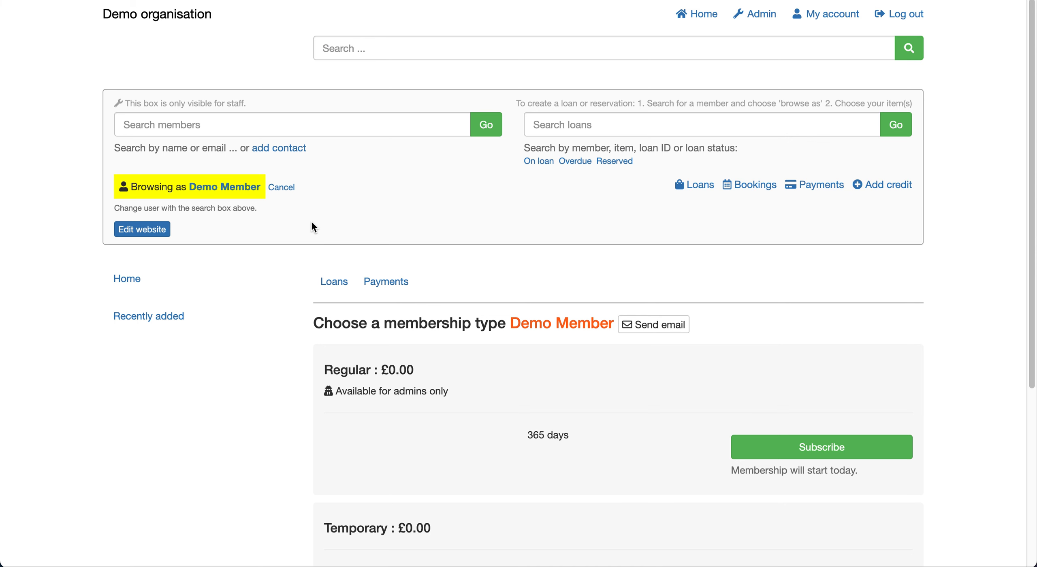
scroll(405, 278, down, 5)
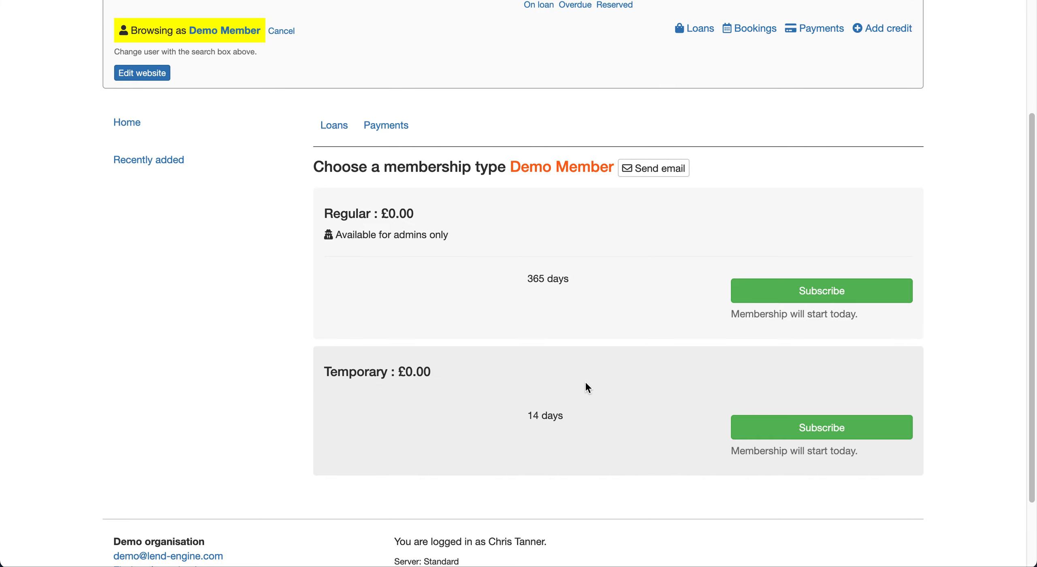
click(831, 431)
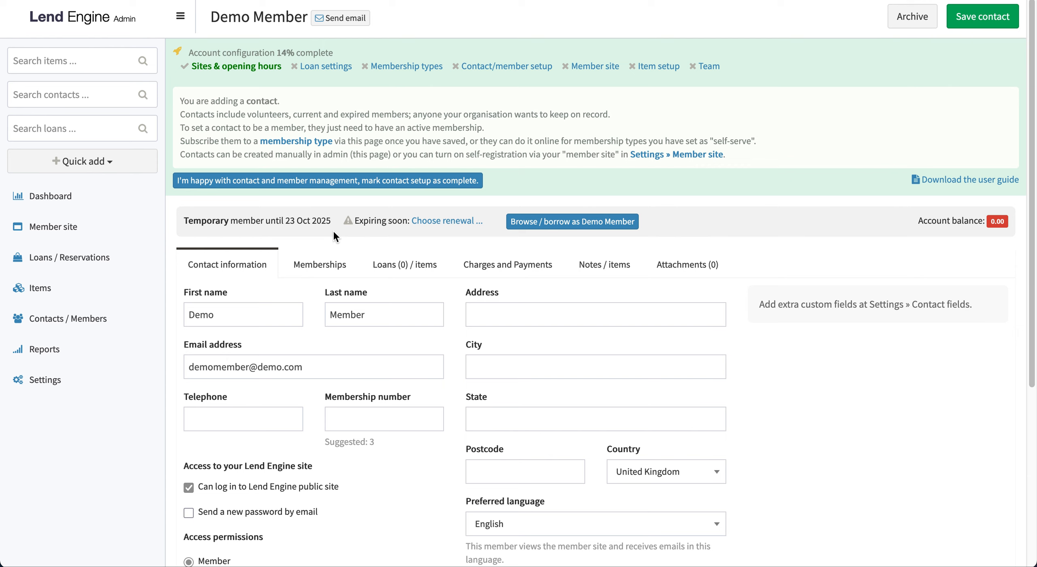
Review the member's memberships, loans, and charges and payments records
click(320, 267)
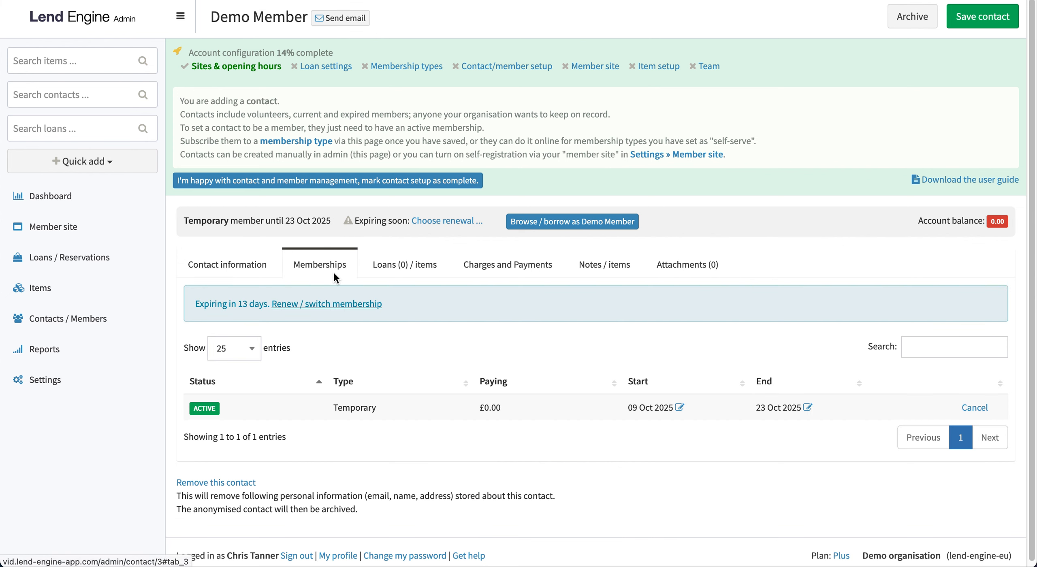
click(412, 270)
click(472, 266)
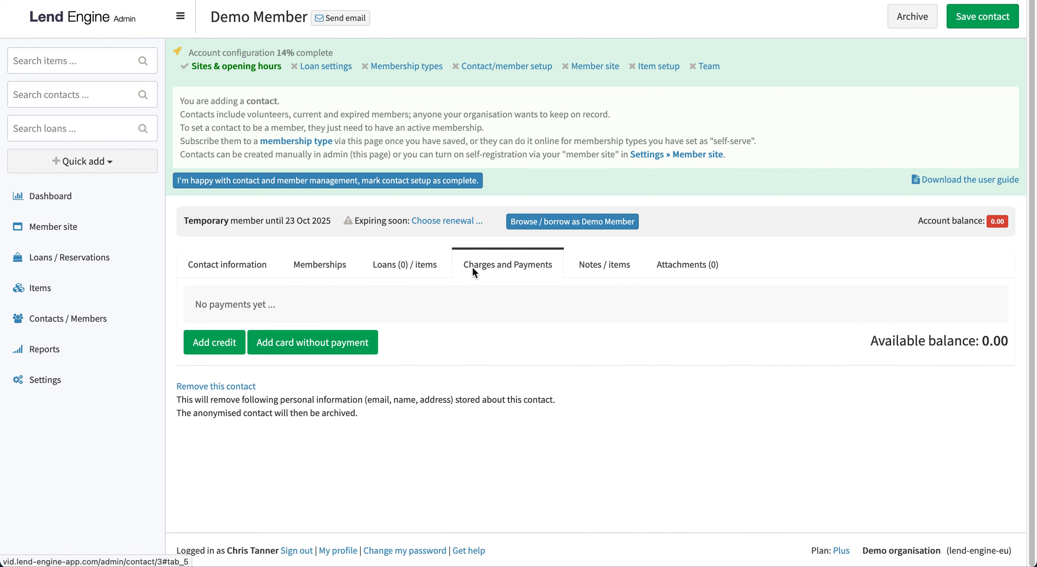
click(339, 269)
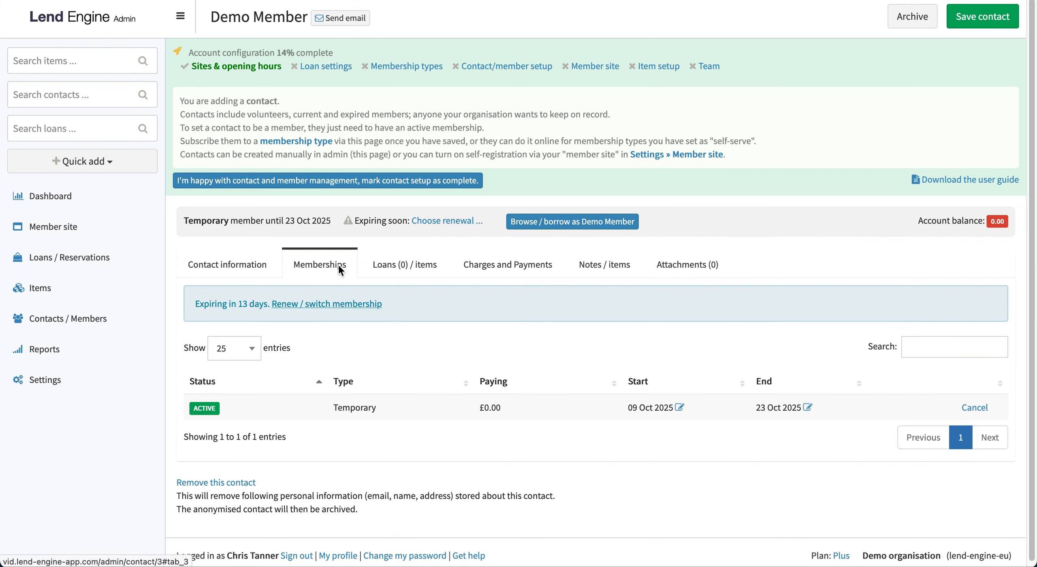
Mark the contact setup and the membership types configuration as complete
click(394, 181)
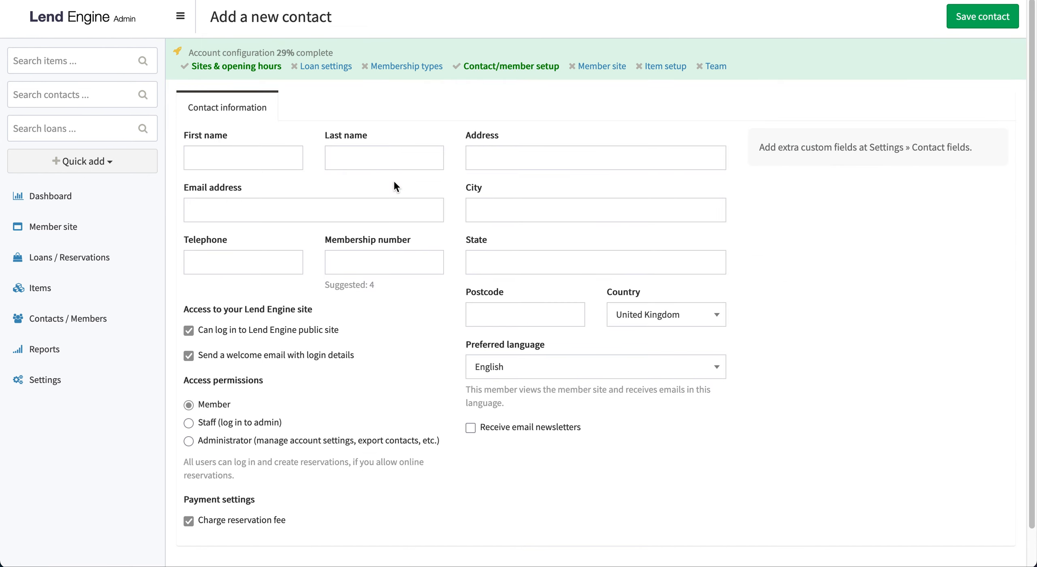
click(407, 65)
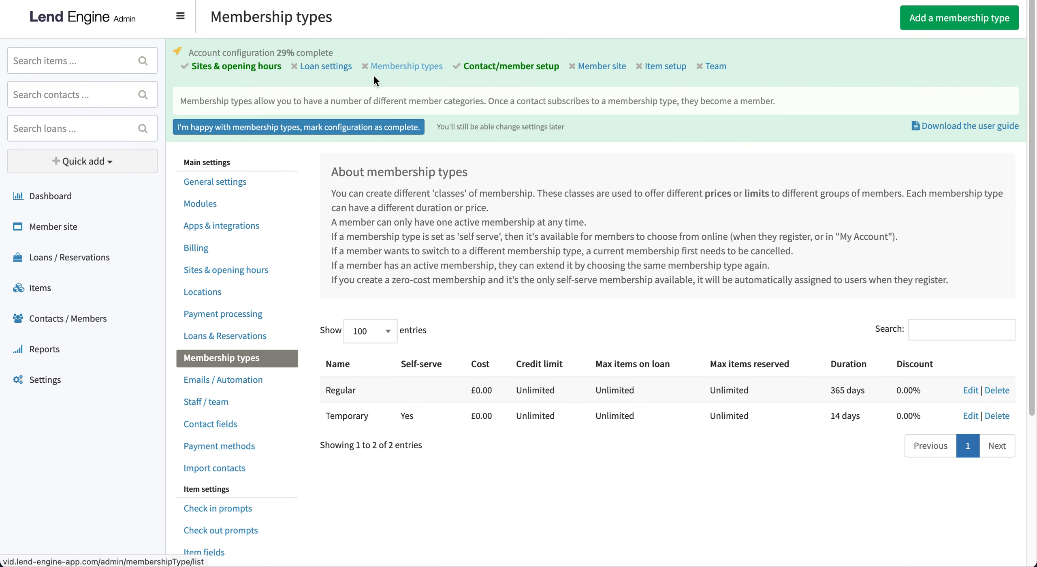
click(361, 126)
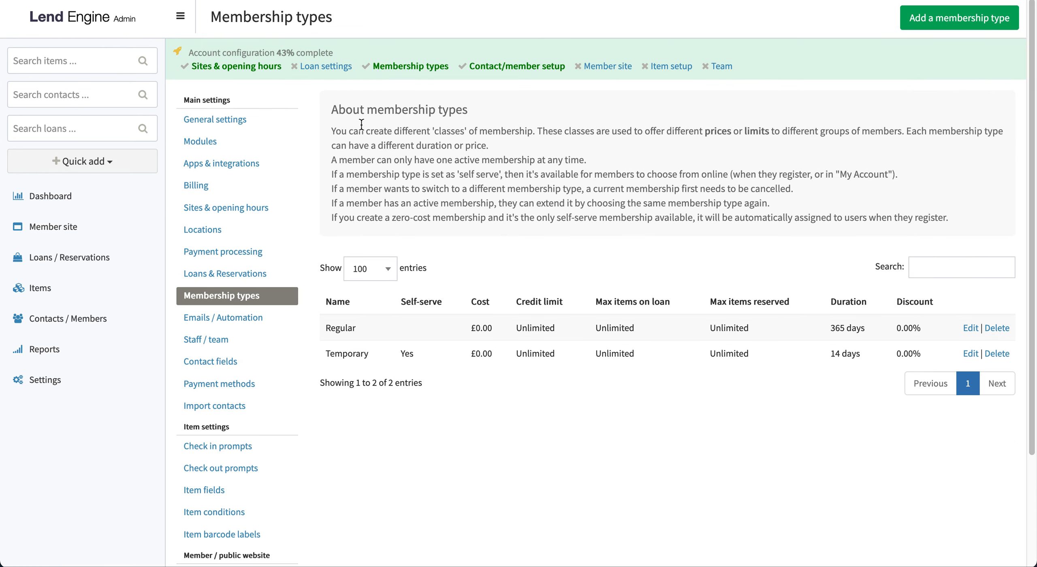
Review the member site settings, including the custom domain, language and website options
click(609, 68)
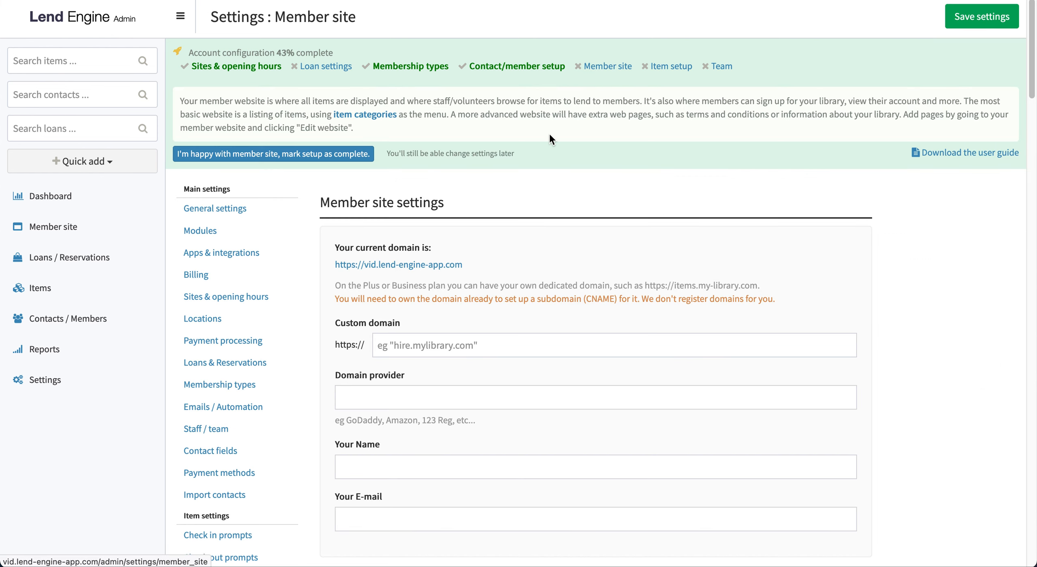
scroll(549, 133, down, 3)
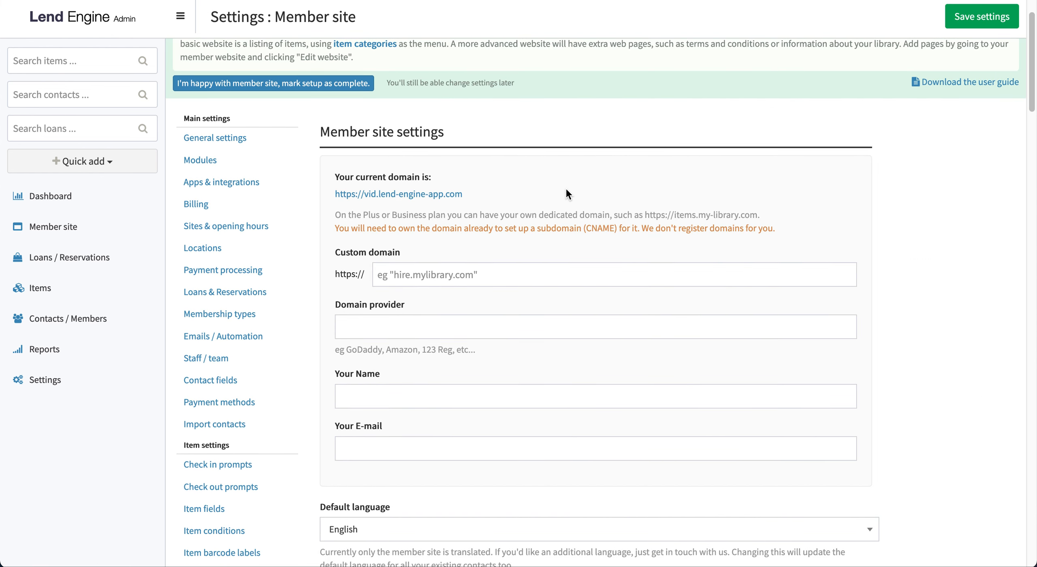
scroll(297, 190, down, 10)
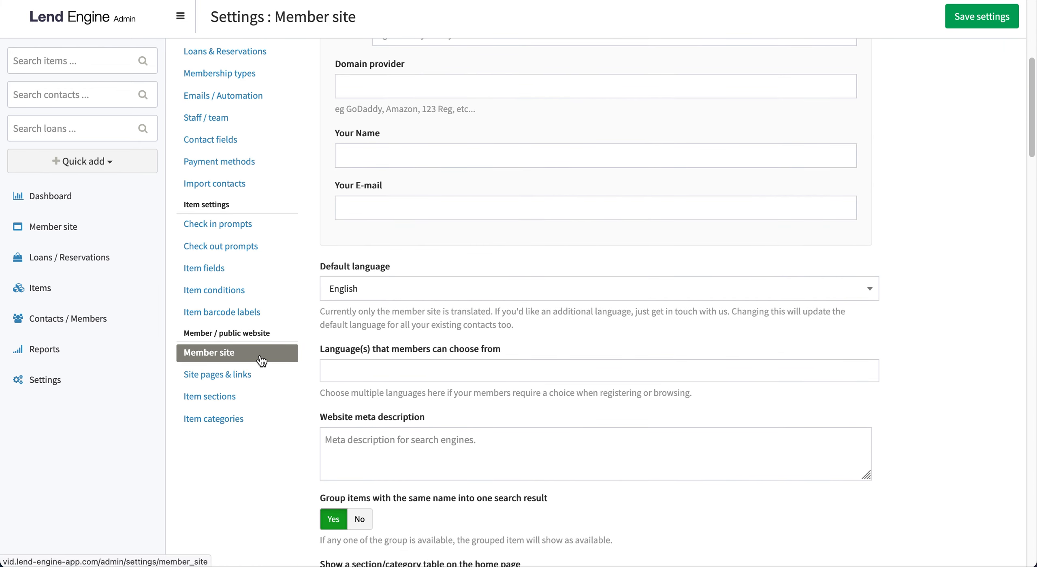
View the member site, enter and exit its website editing mode, and return to the admin dashboard
click(80, 227)
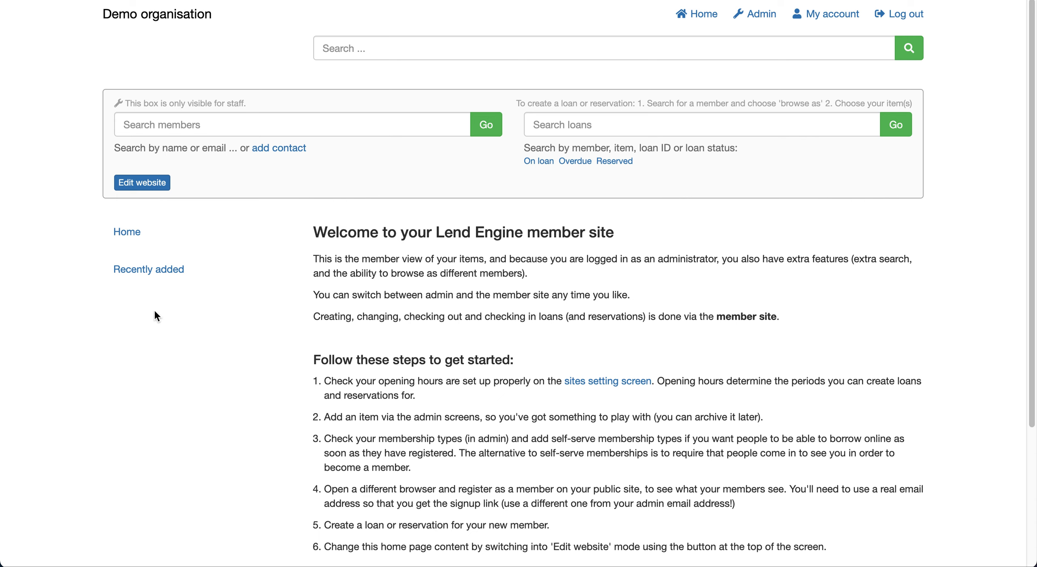
click(150, 183)
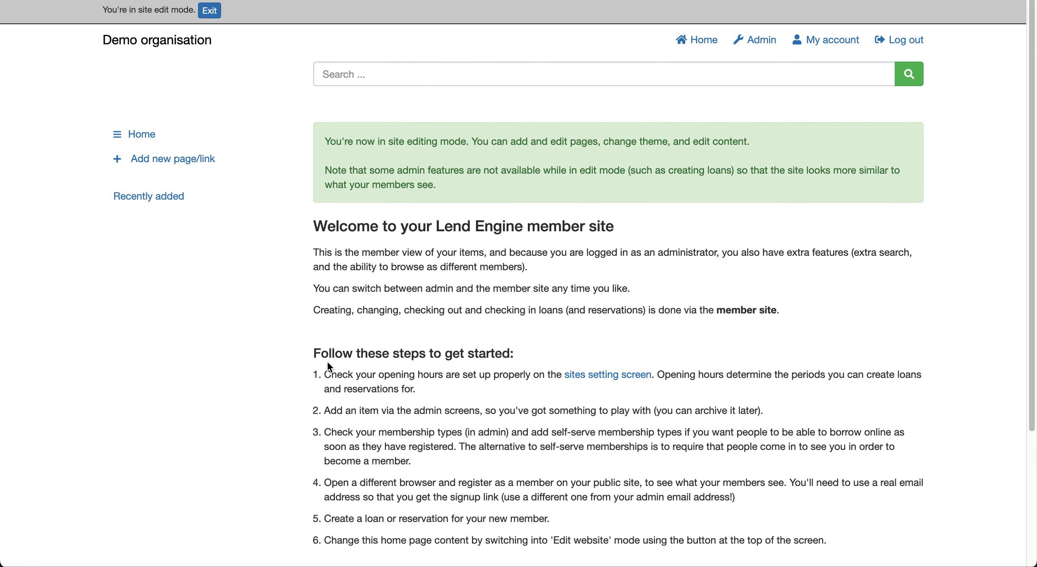
click(210, 10)
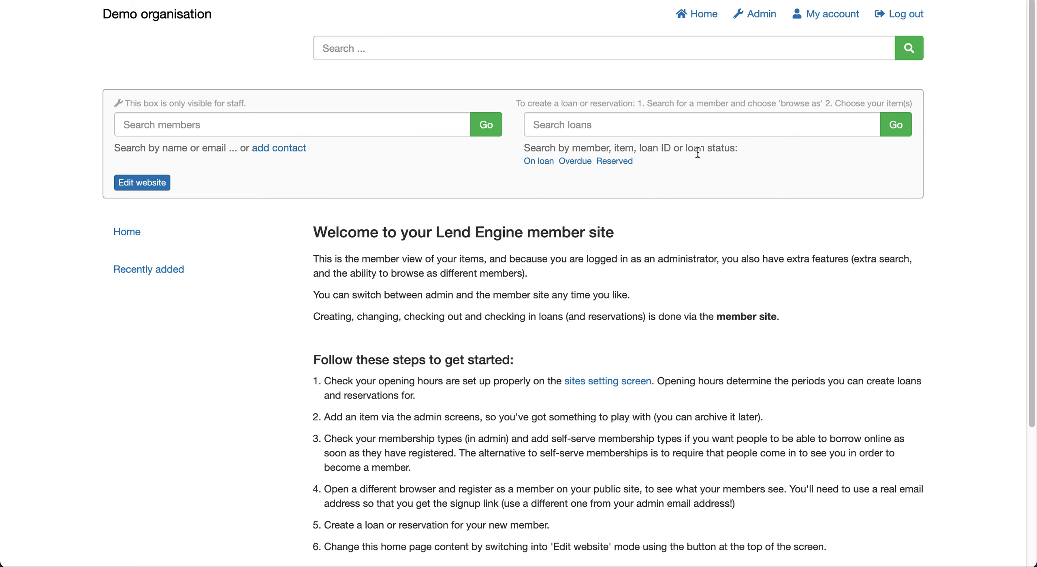
click(761, 15)
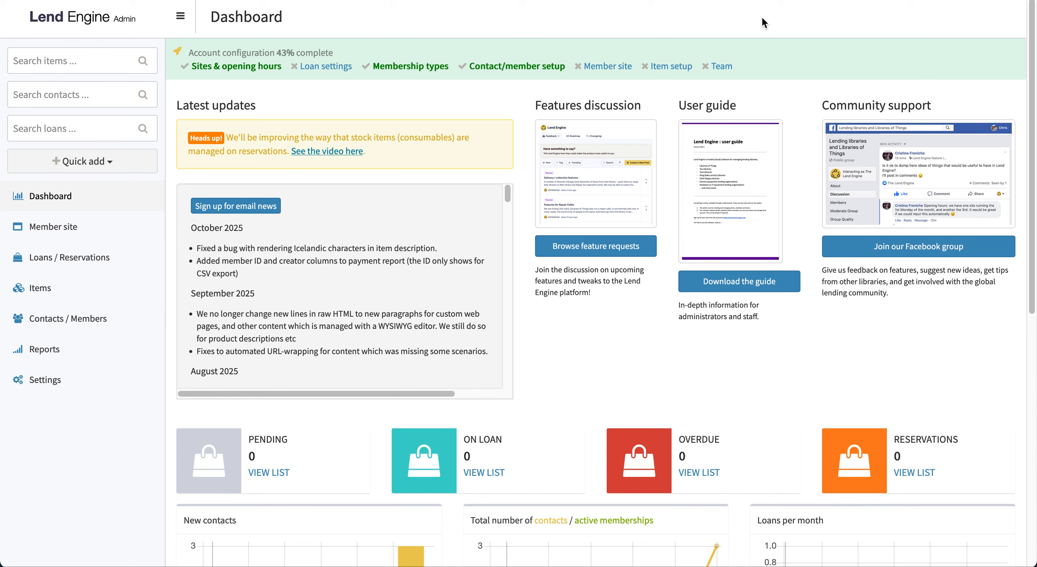
Start a new loan item in the In stock location and name it "Loan item"
click(127, 162)
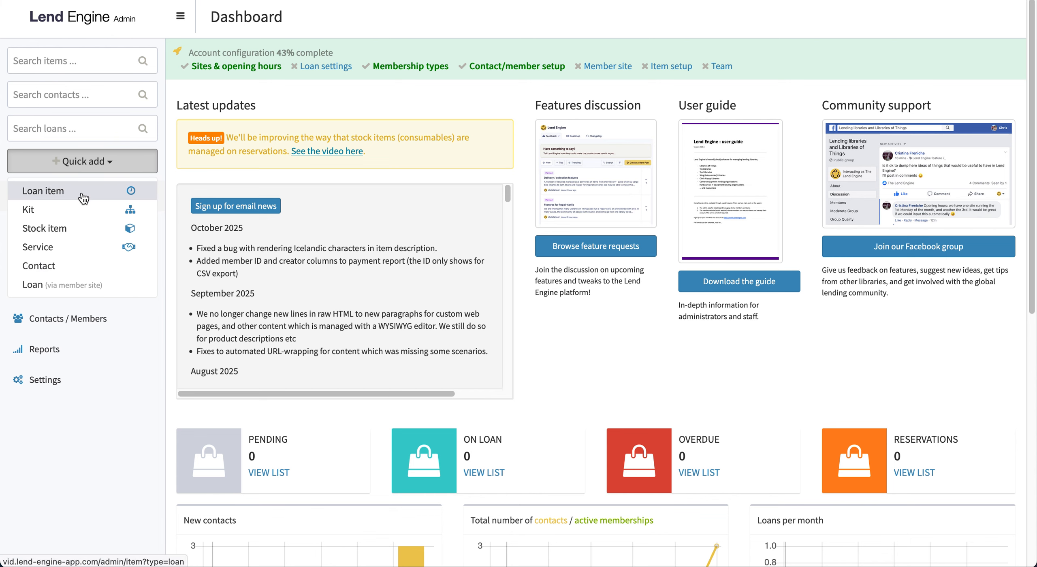
click(81, 190)
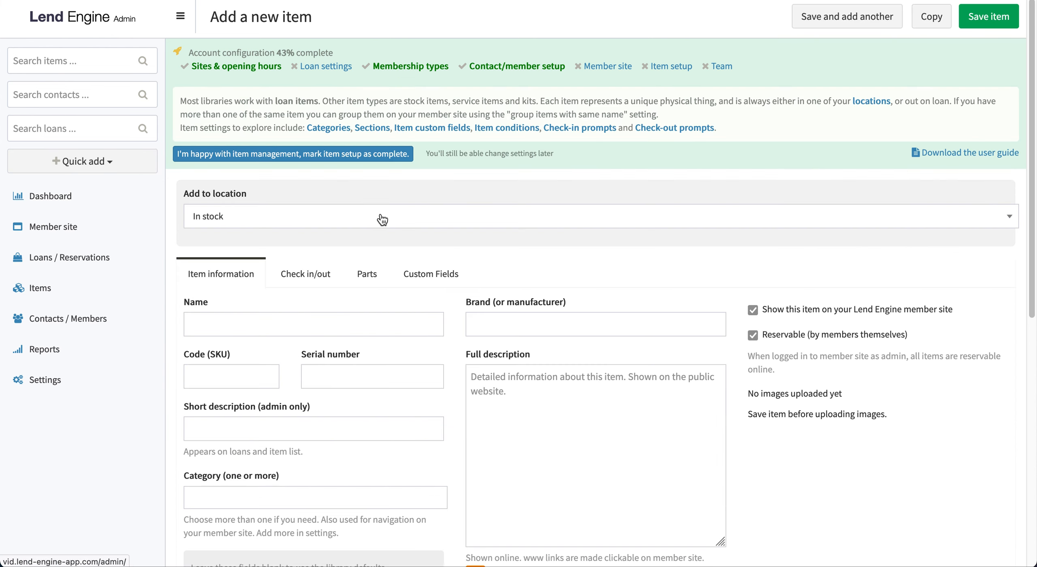
click(411, 219)
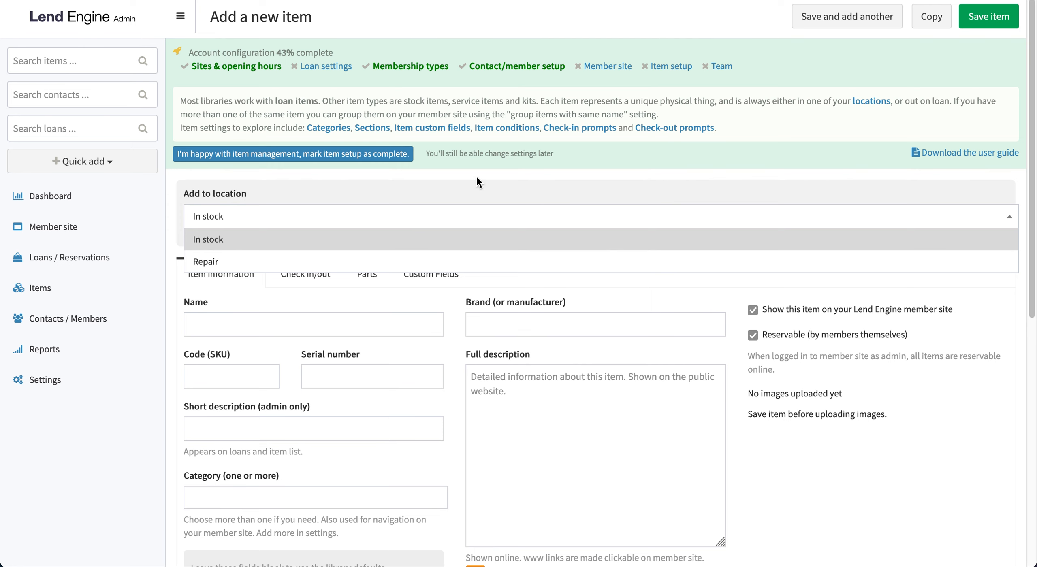
click(470, 194)
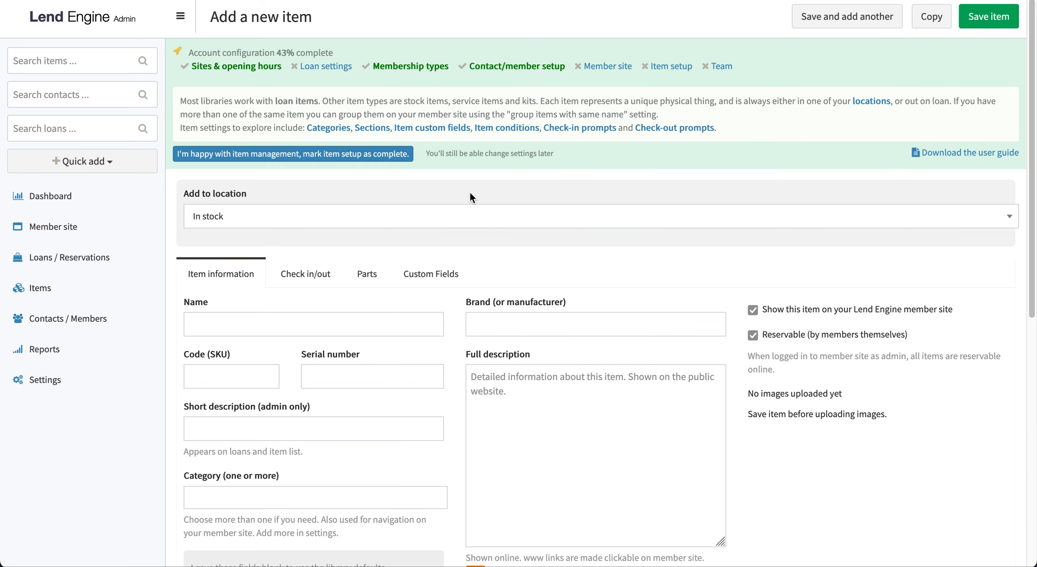
click(358, 322)
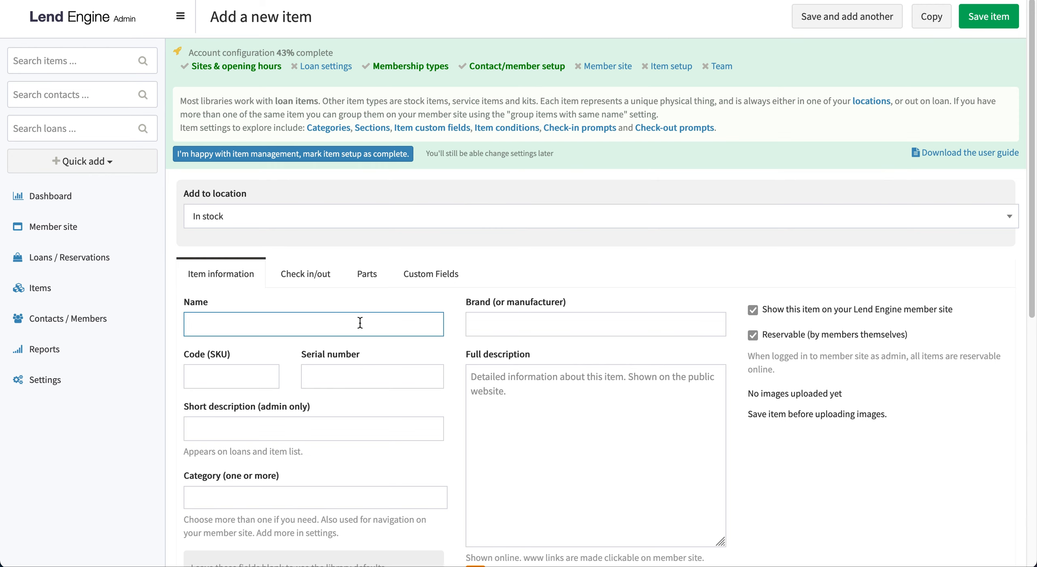
text(Loan item)
Examine the new item's fee and loan period fields, check in/out prompts, parts and custom fields
scroll(405, 334, down, 5)
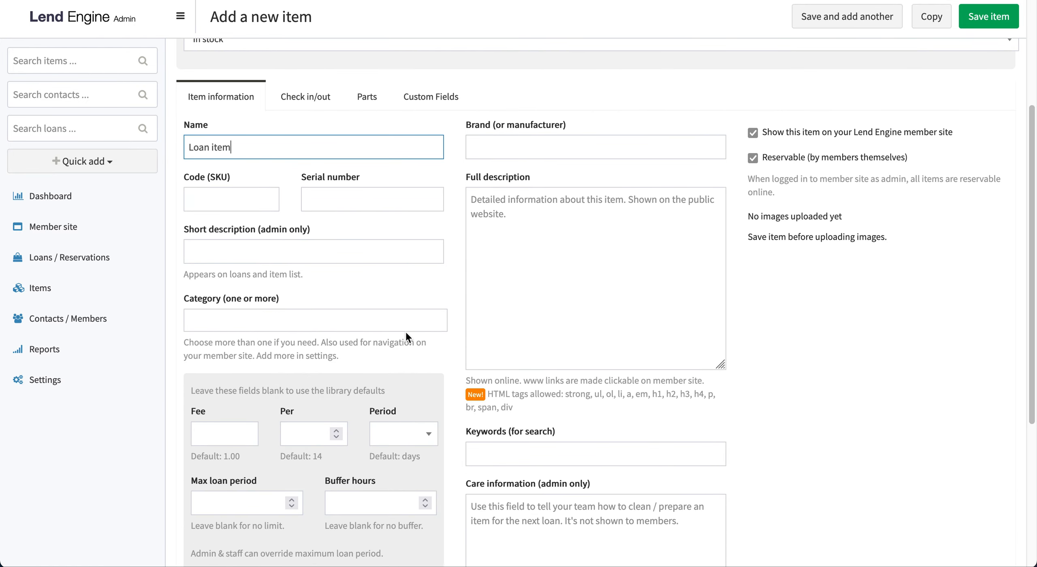
scroll(240, 439, down, 1)
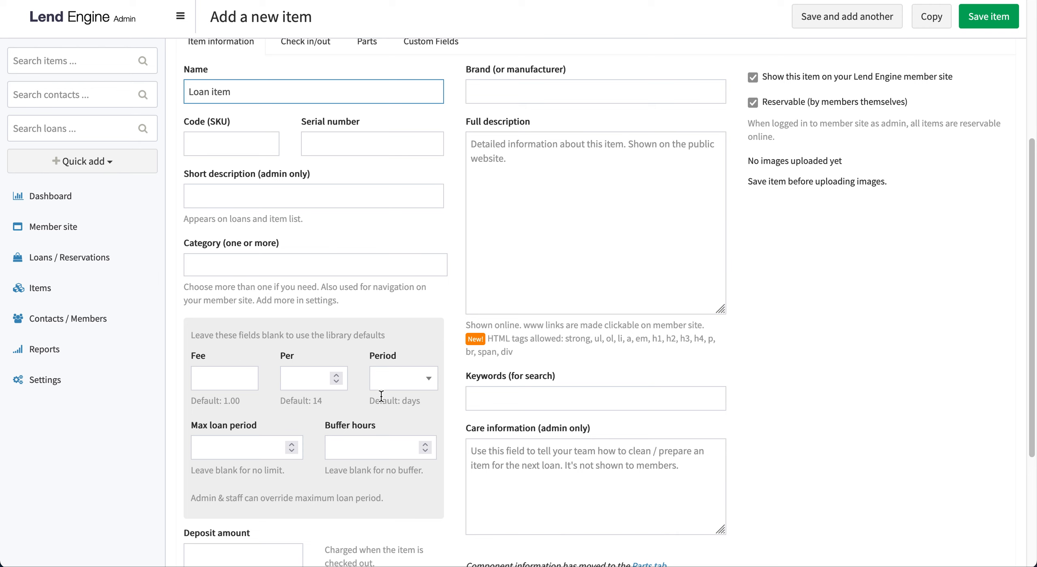
scroll(381, 394, up, 5)
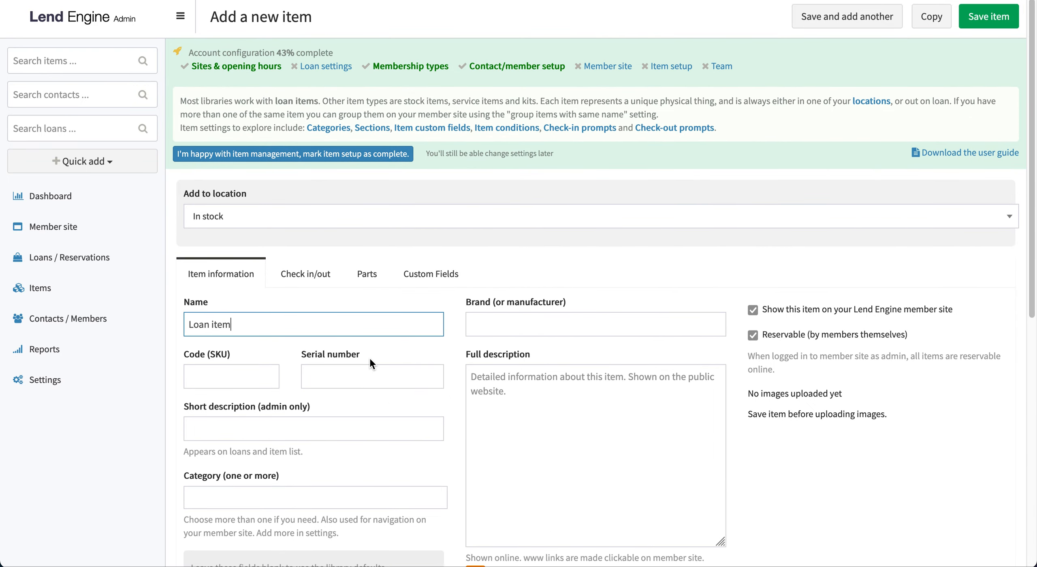
click(317, 275)
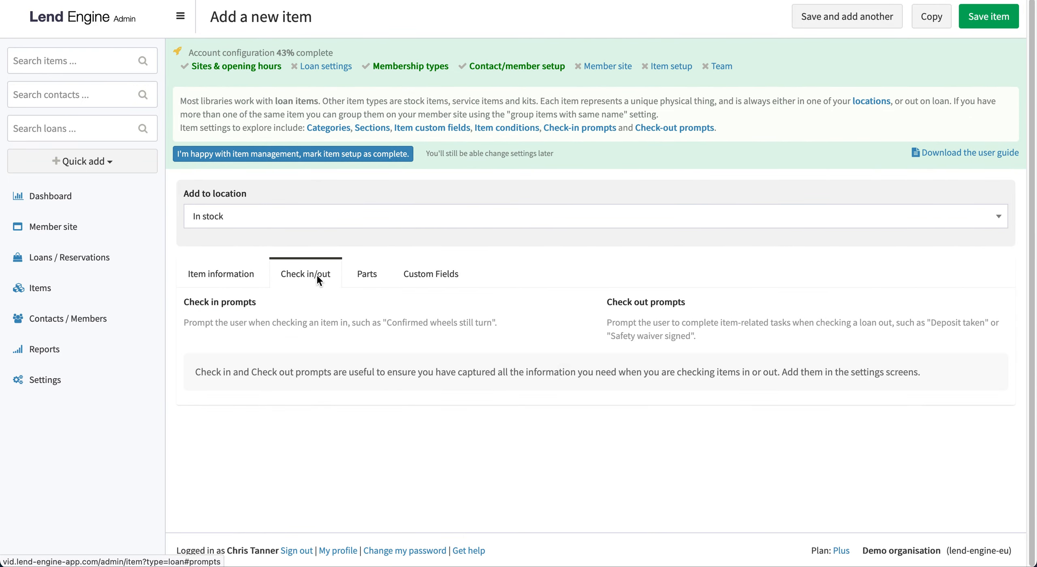
click(367, 276)
click(429, 275)
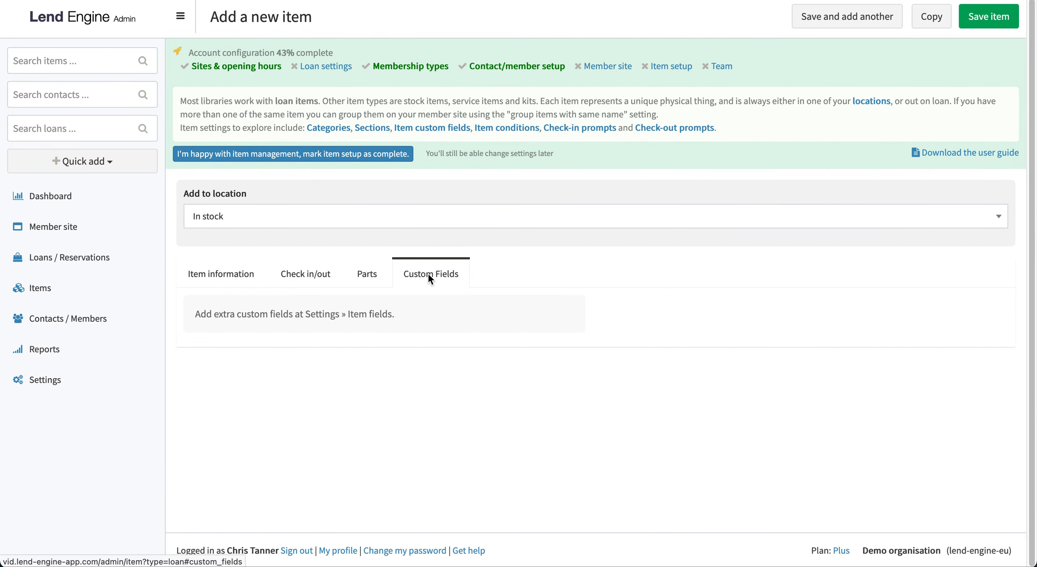
click(369, 274)
click(317, 280)
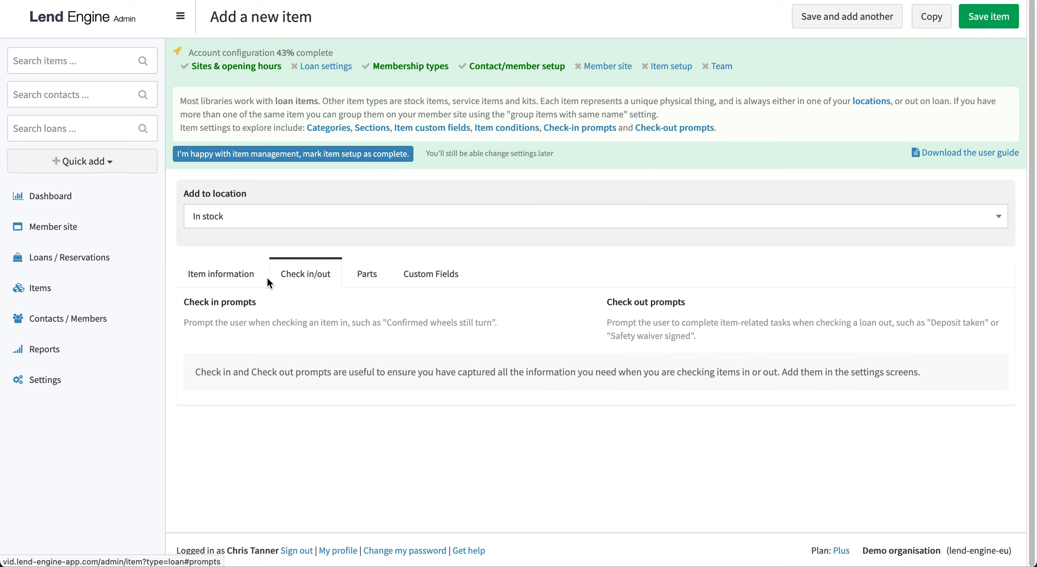
click(217, 275)
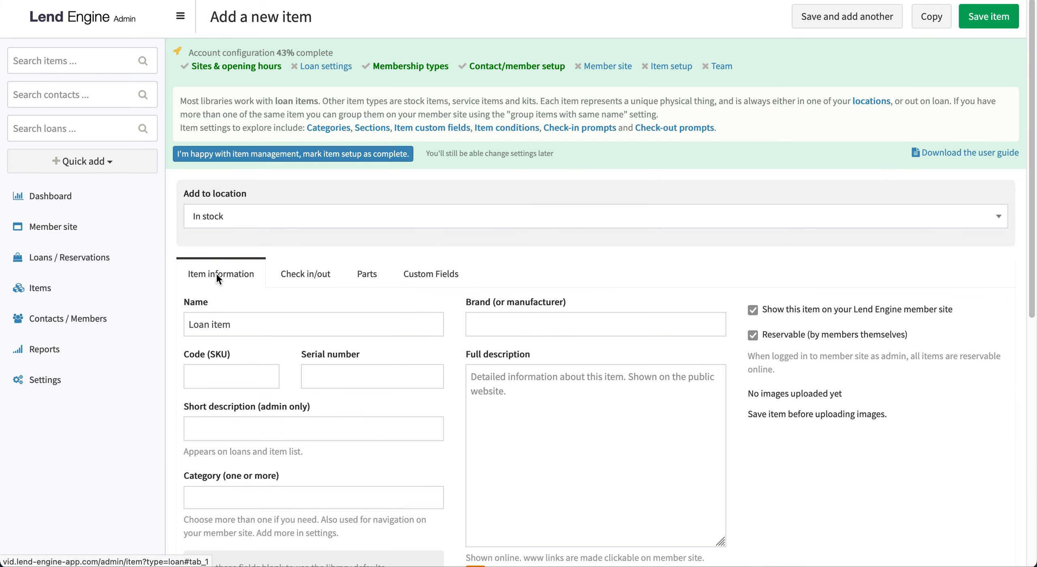
Save the loan item and view its page with the availability calendar on the member site
click(992, 23)
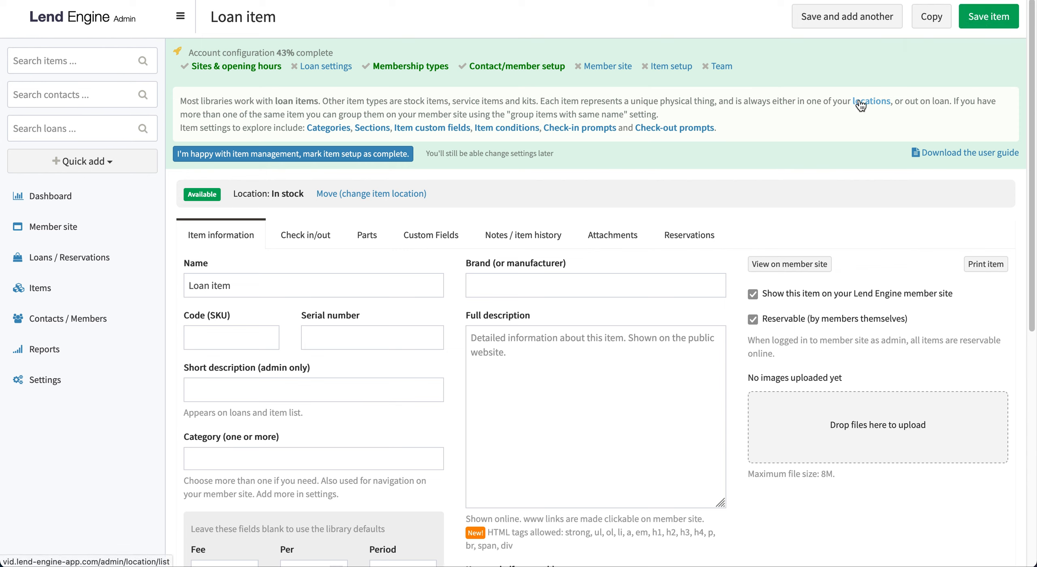
click(802, 268)
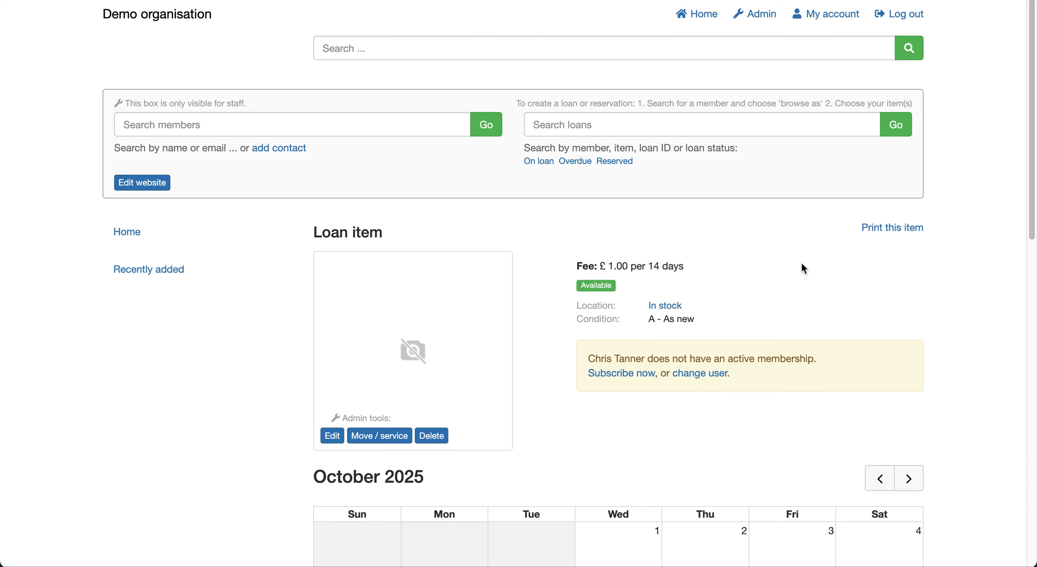
scroll(802, 263, down, 4)
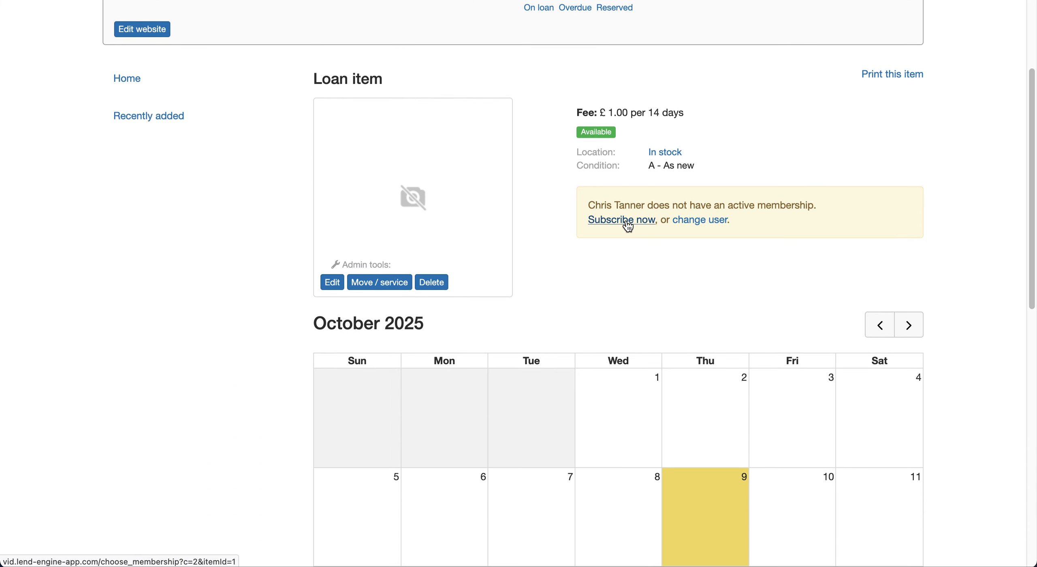
scroll(627, 225, up, 4)
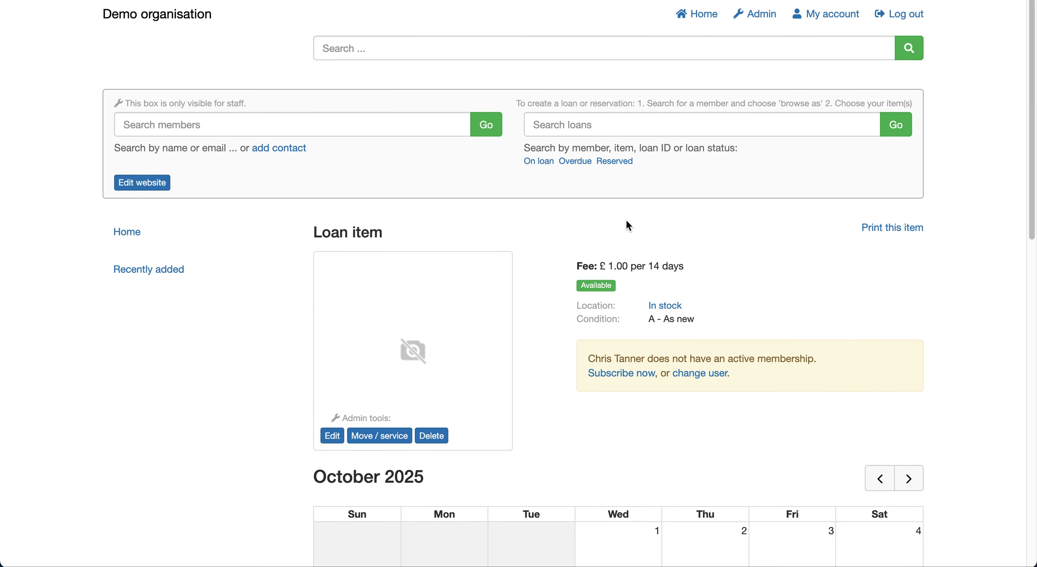
Change the browsing user from the item page by searching the members for "demo"
click(708, 373)
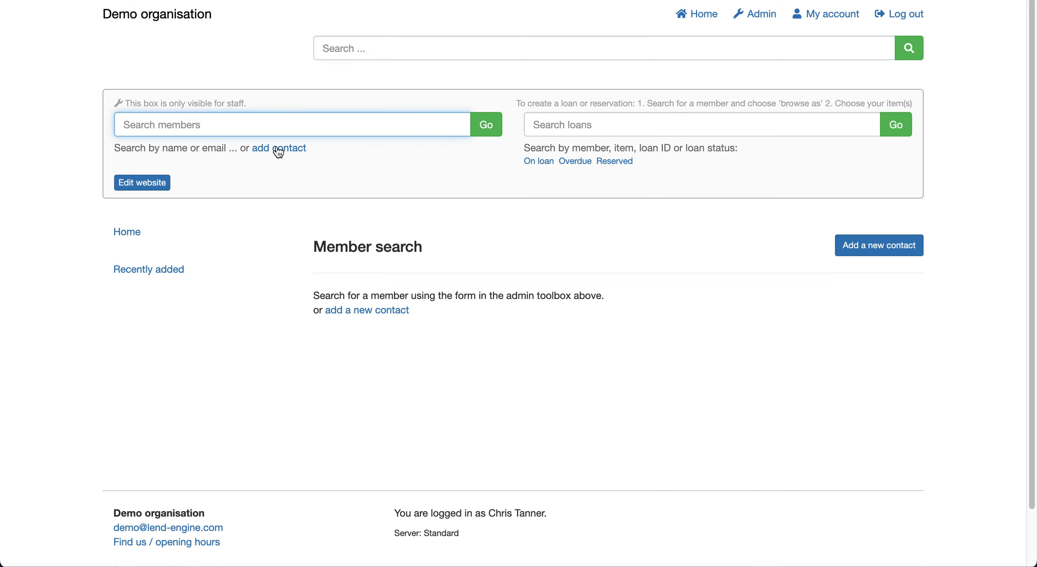
text(demo)
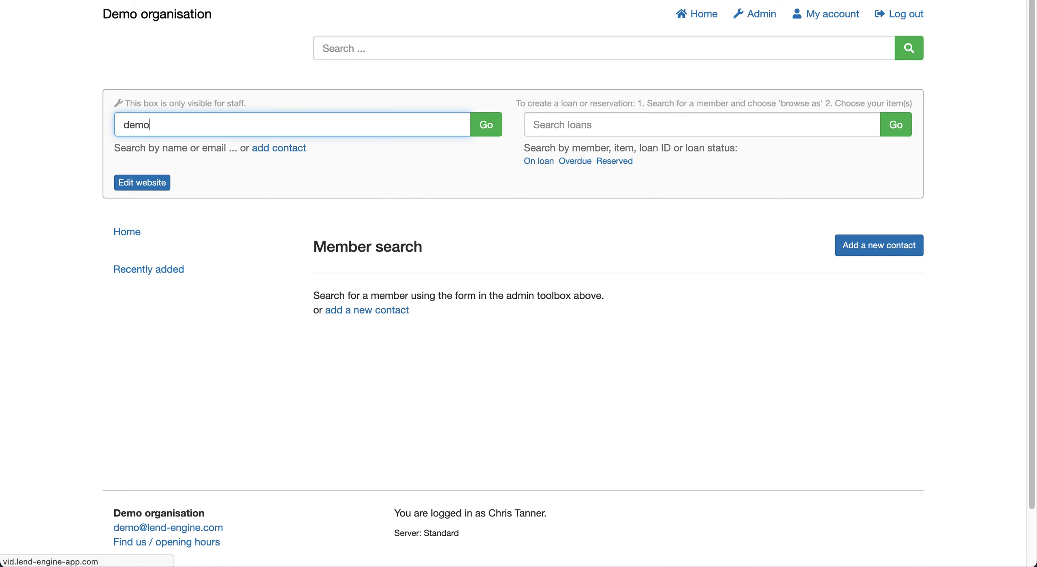
key(Return)
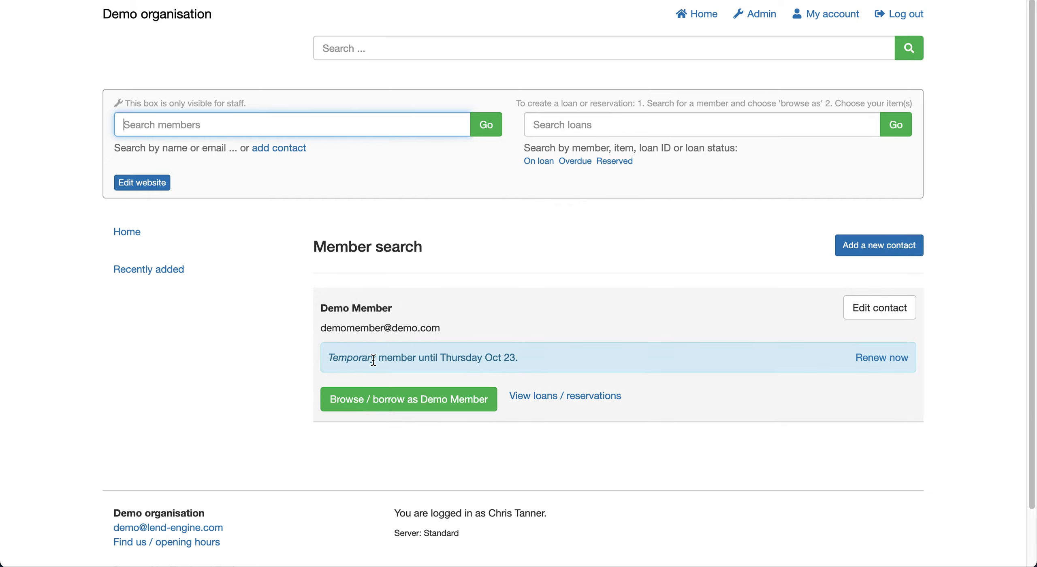
Browse as the found demo member and start borrowing the Loan item
click(424, 400)
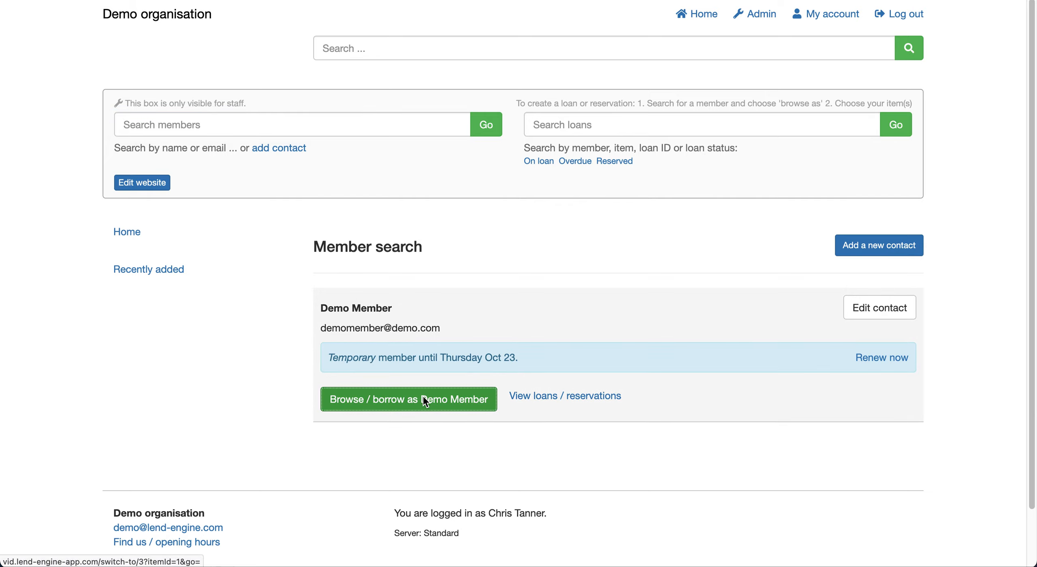
scroll(557, 380, down, 3)
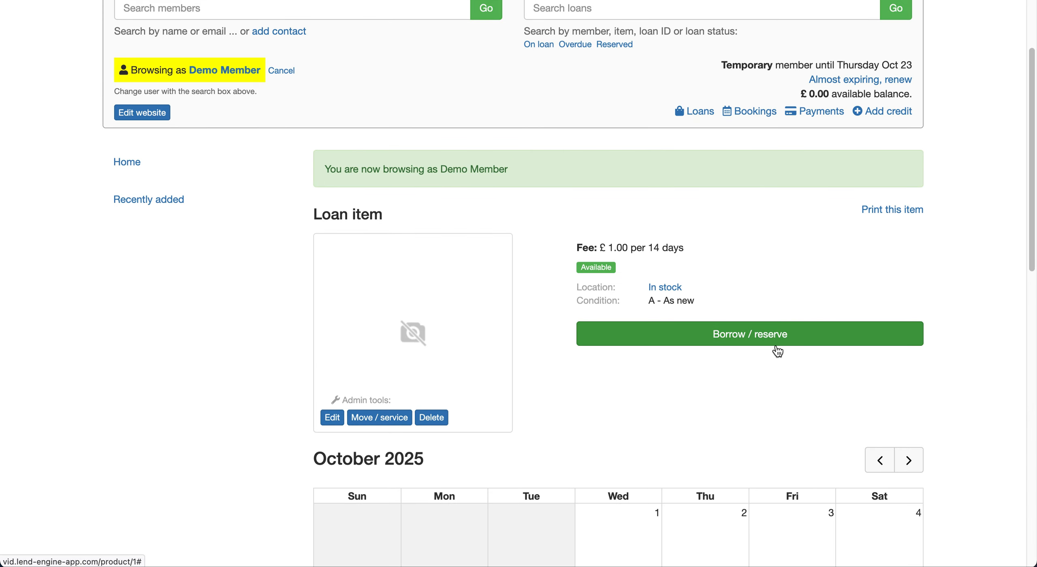
click(758, 343)
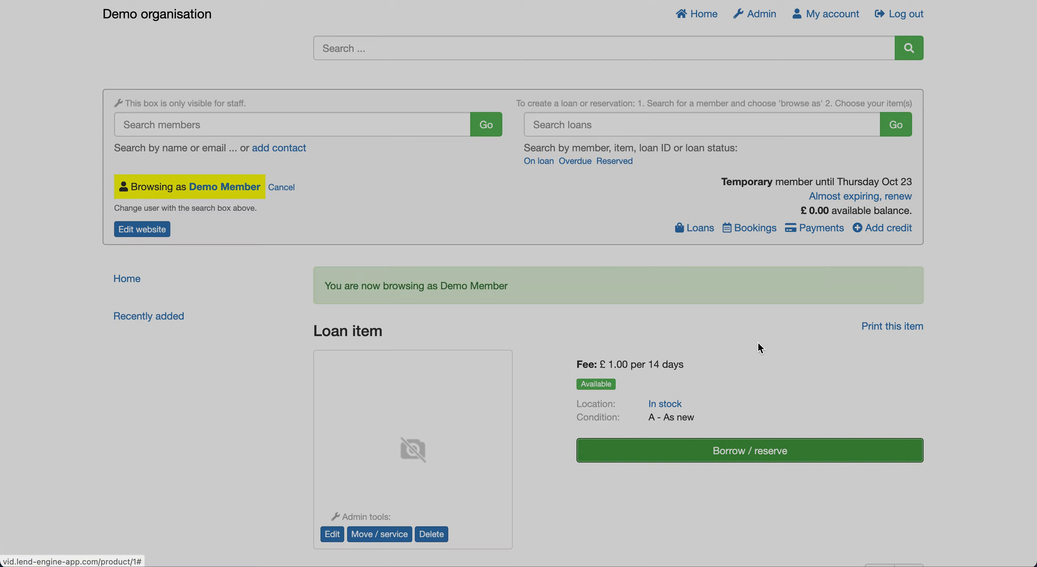
Choose pickup on 10 October and return on 17 October for the Loan item, and add the booking to the basket
click(410, 109)
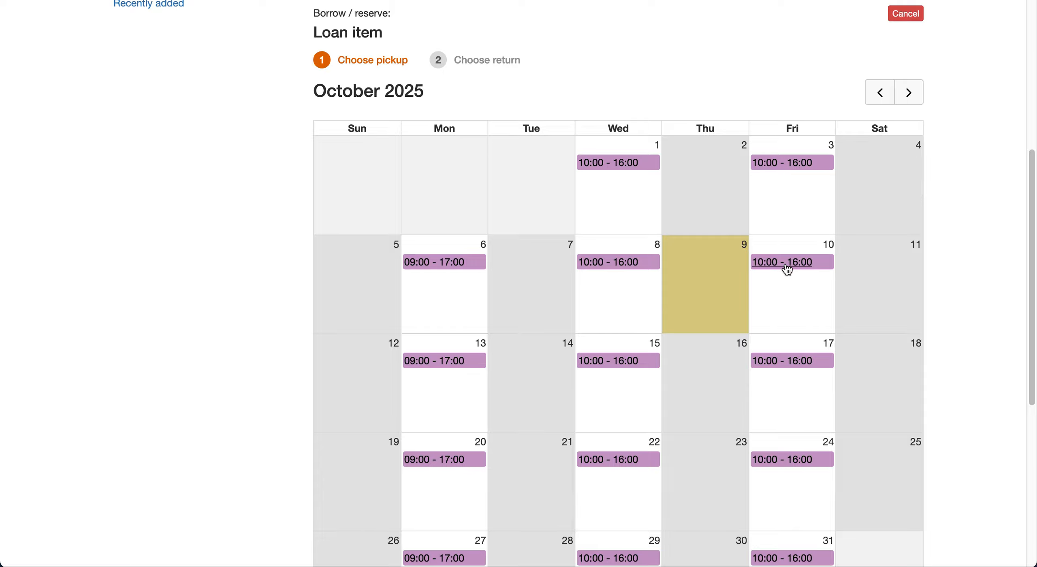
click(786, 269)
click(539, 104)
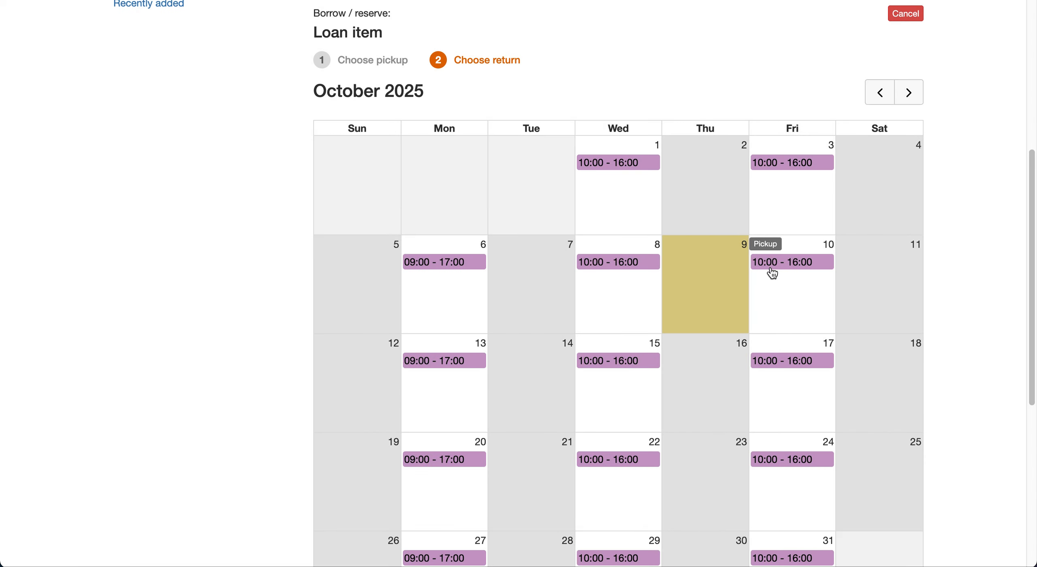
click(775, 362)
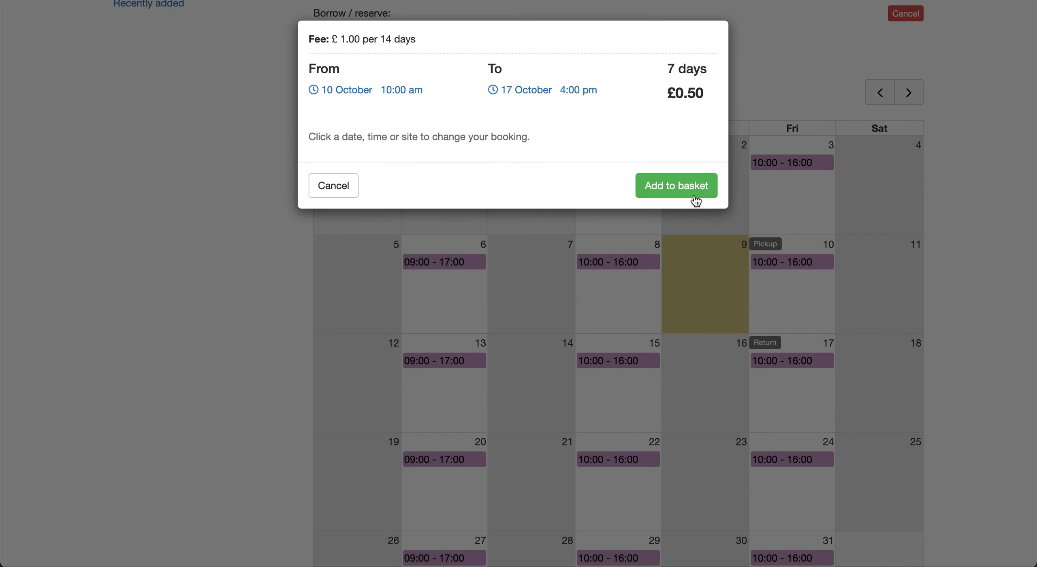
click(694, 196)
Reserve the Loan item in the member's basket and accept the account charge notice
scroll(667, 410, down, 5)
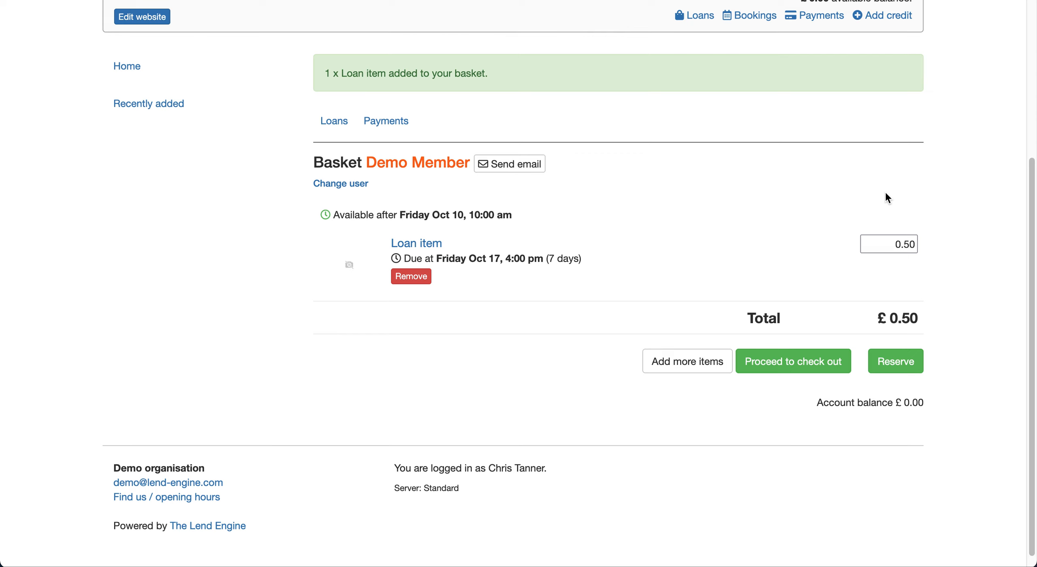
click(904, 363)
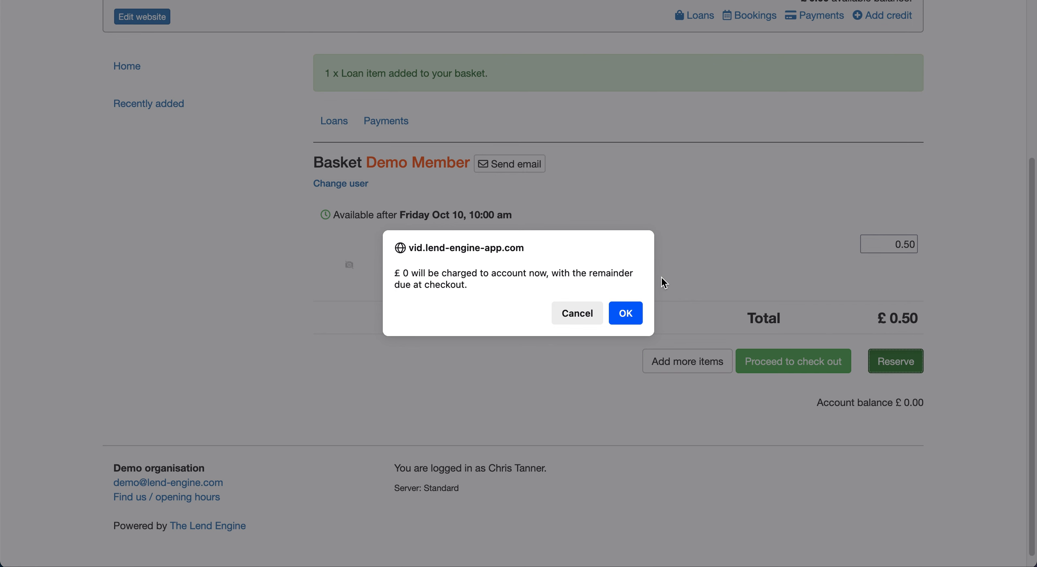
click(625, 313)
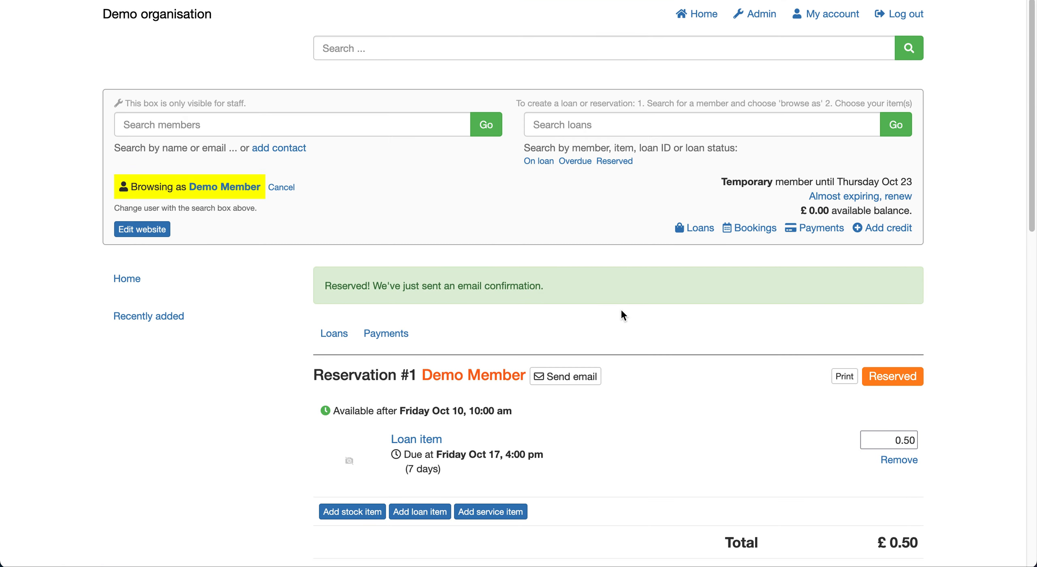
Set the reservation's payment method to Cash and check out the Loan item to the member
scroll(621, 312, down, 6)
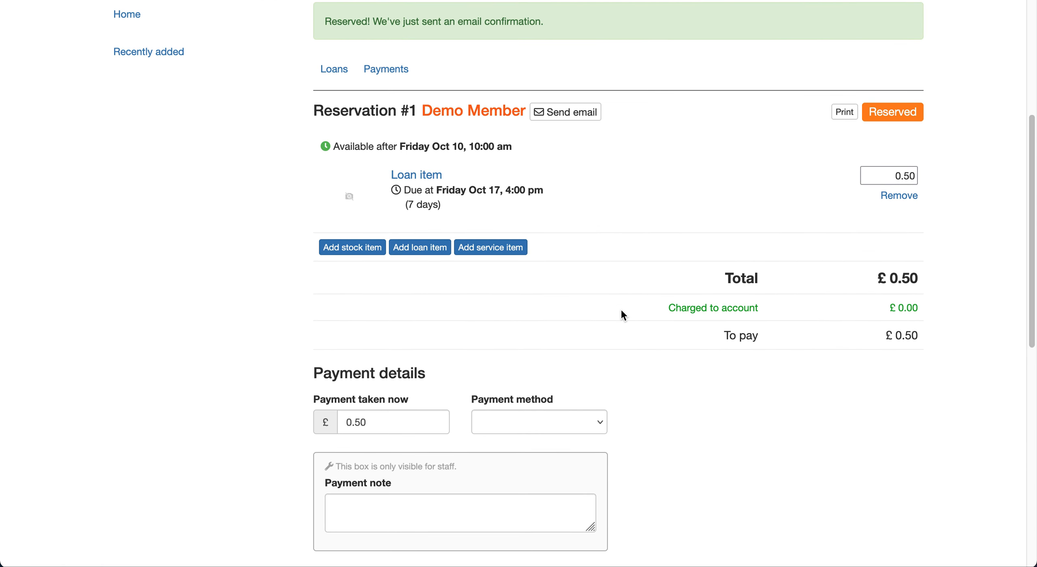
scroll(621, 311, down, 6)
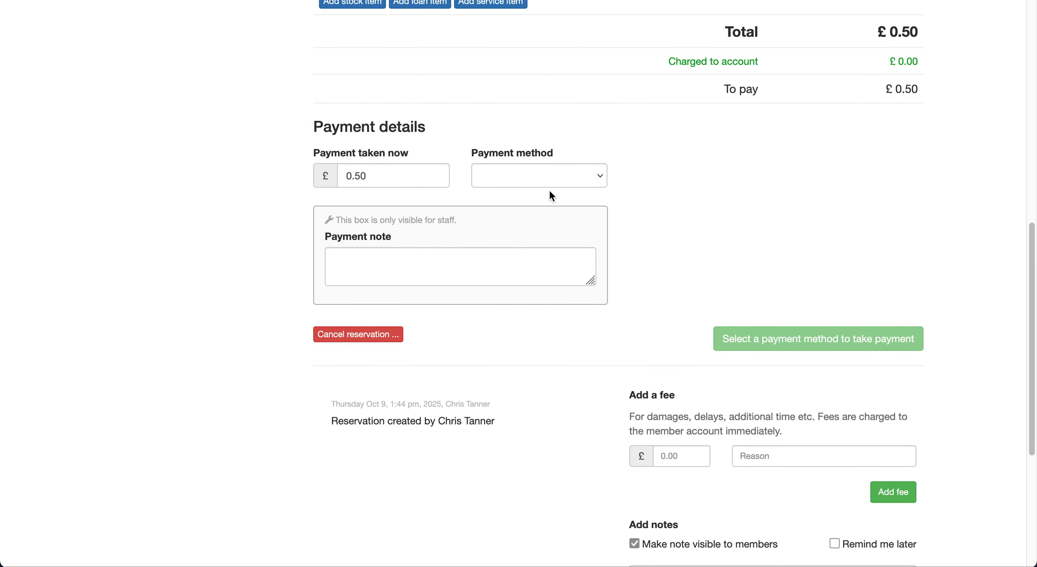
scroll(696, 159, up, 2)
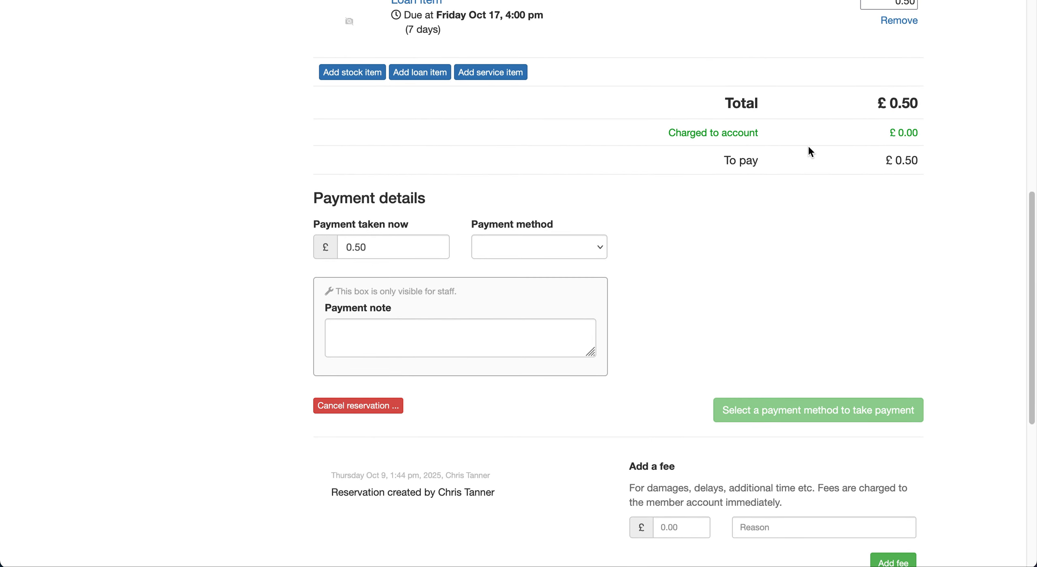
click(595, 243)
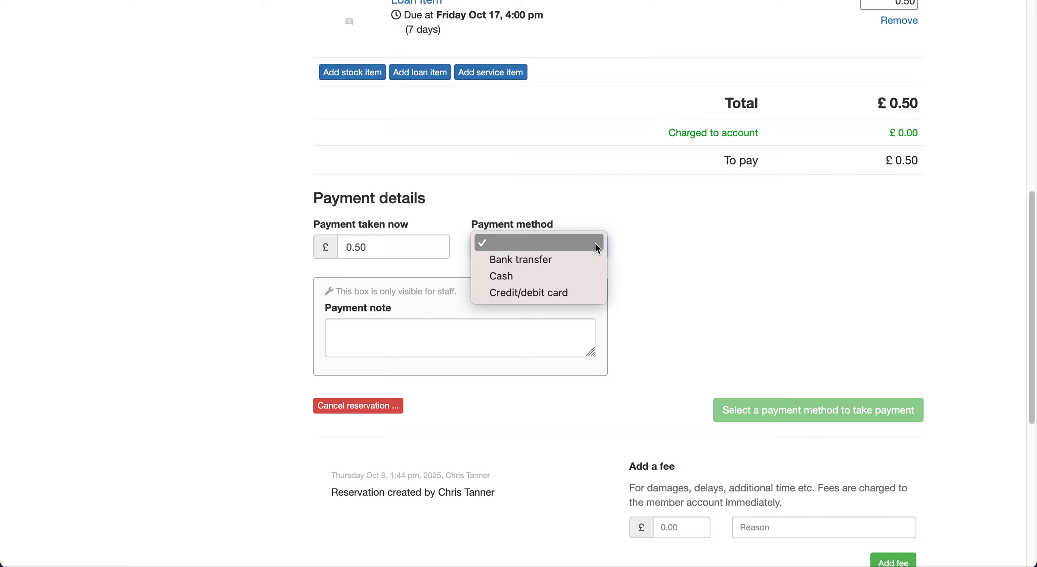
click(561, 276)
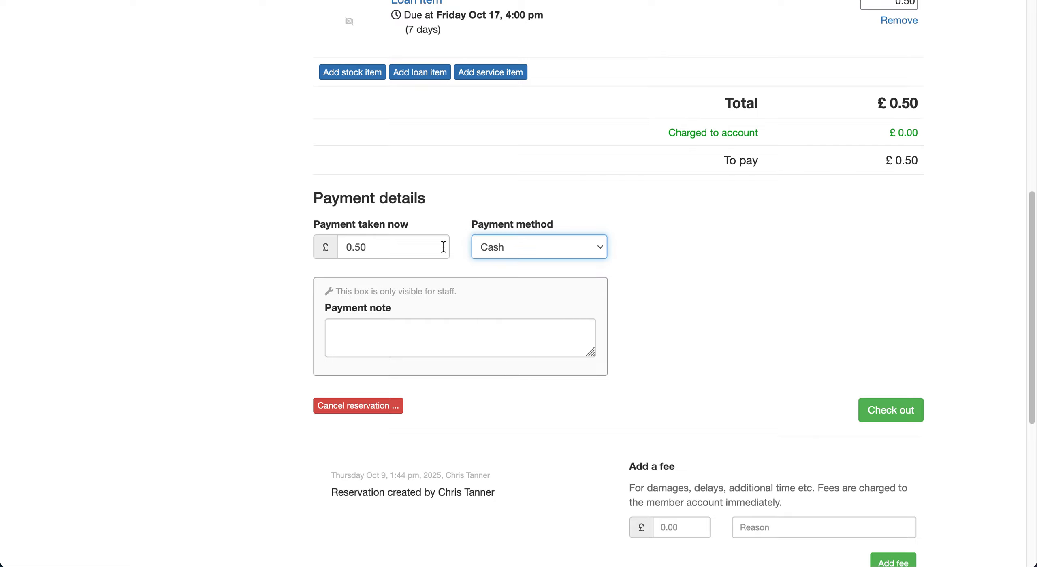
click(880, 410)
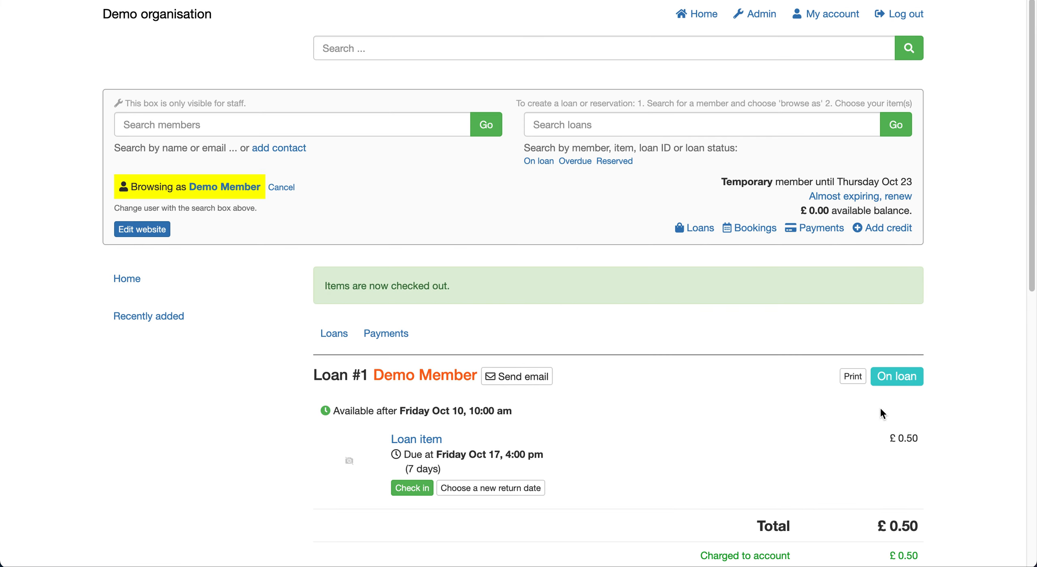
Review the checked-out loan and display the list of all loans in the admin area
scroll(692, 341, down, 3)
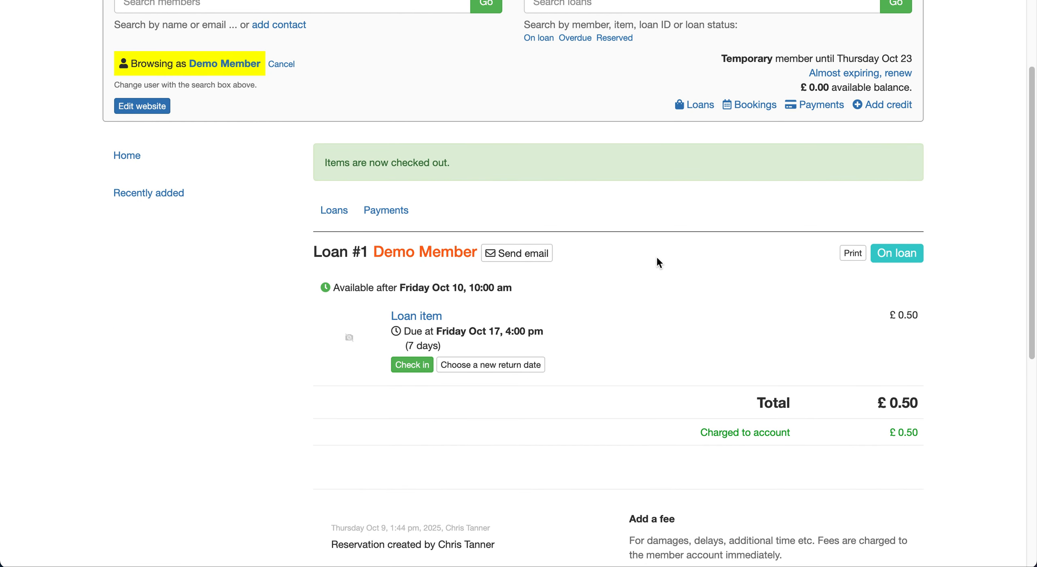
scroll(656, 263, up, 3)
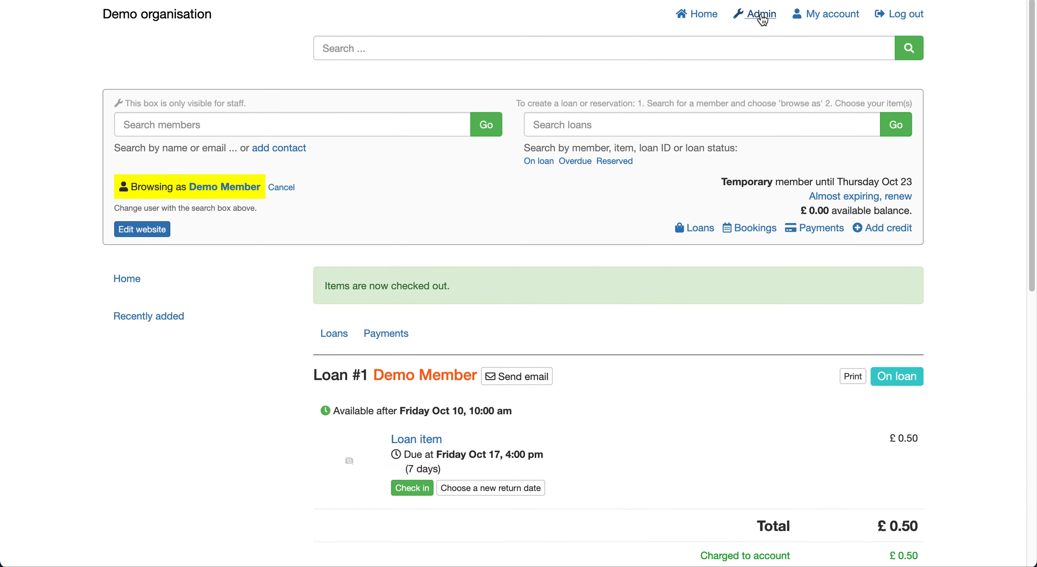
click(760, 16)
click(85, 259)
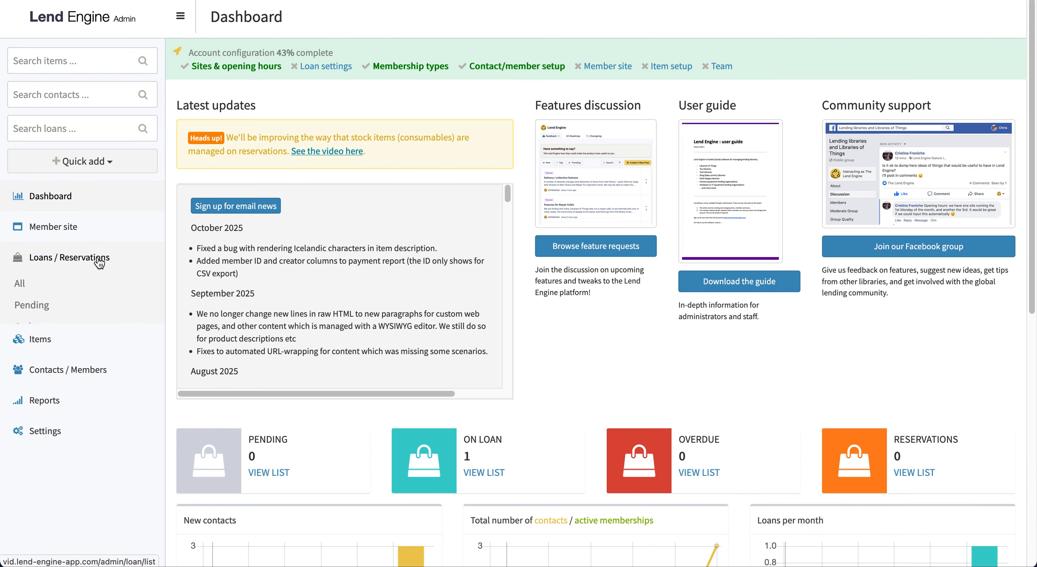
click(48, 289)
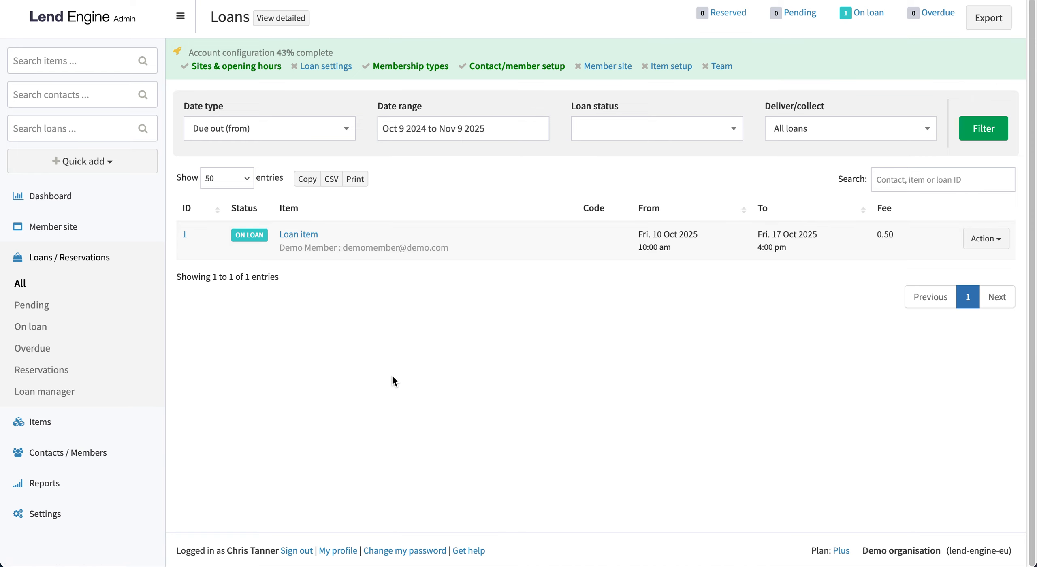
Use the Loan manager to check collections for the next 7 days and returns for the next 7 and next 14 days
click(67, 398)
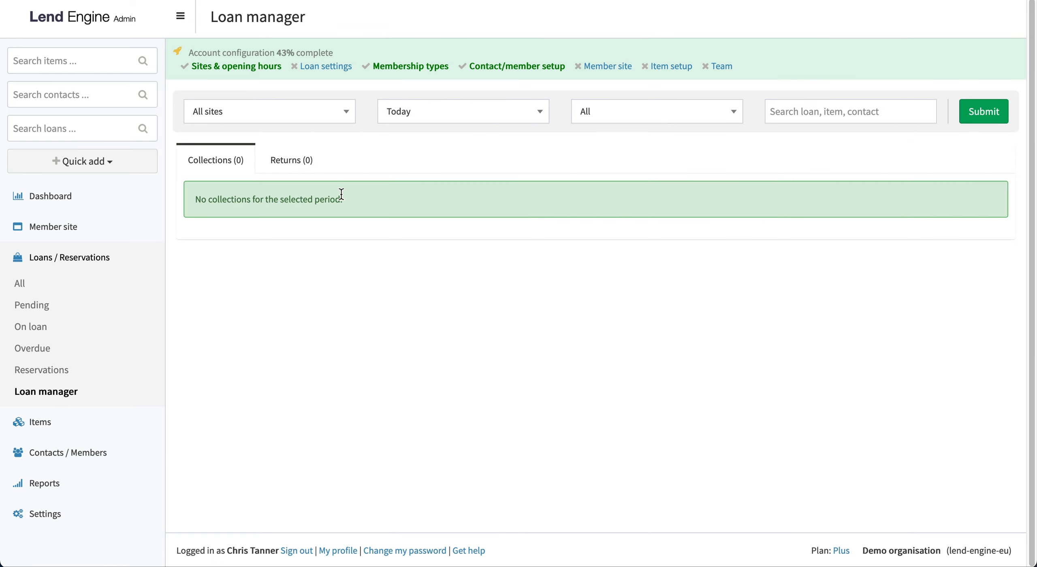
click(464, 118)
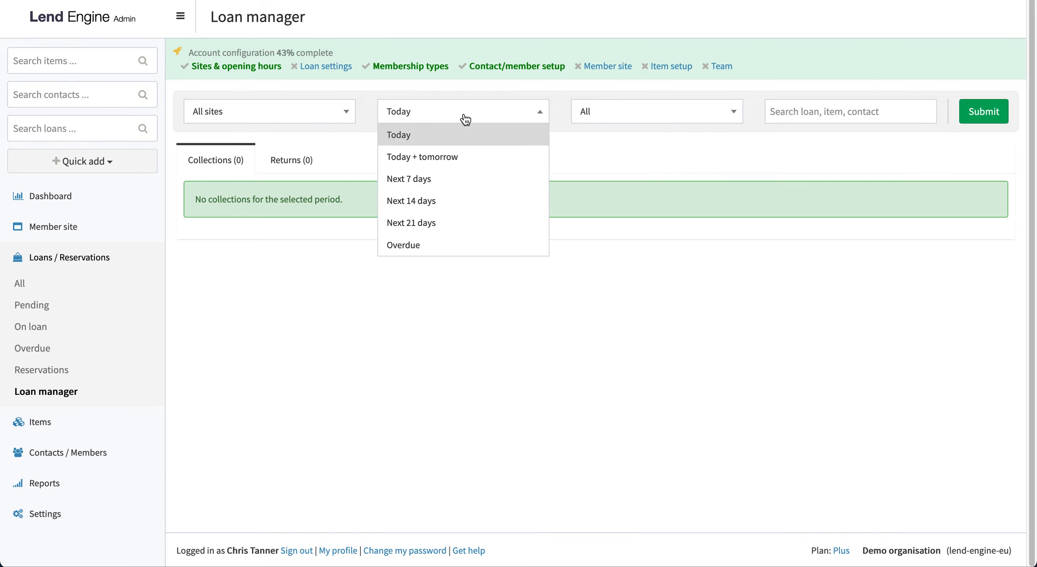
click(465, 179)
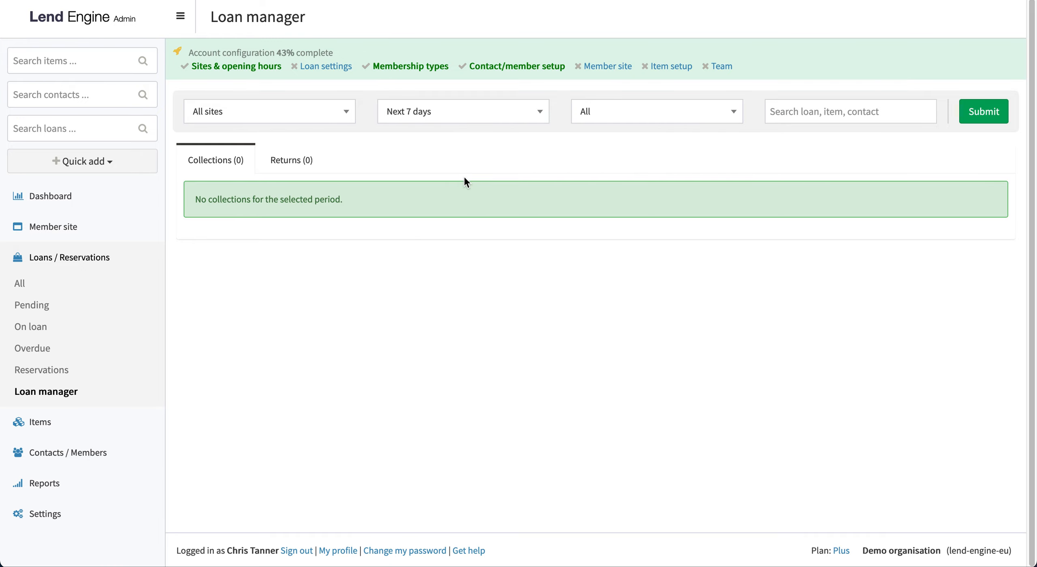
click(294, 160)
click(453, 106)
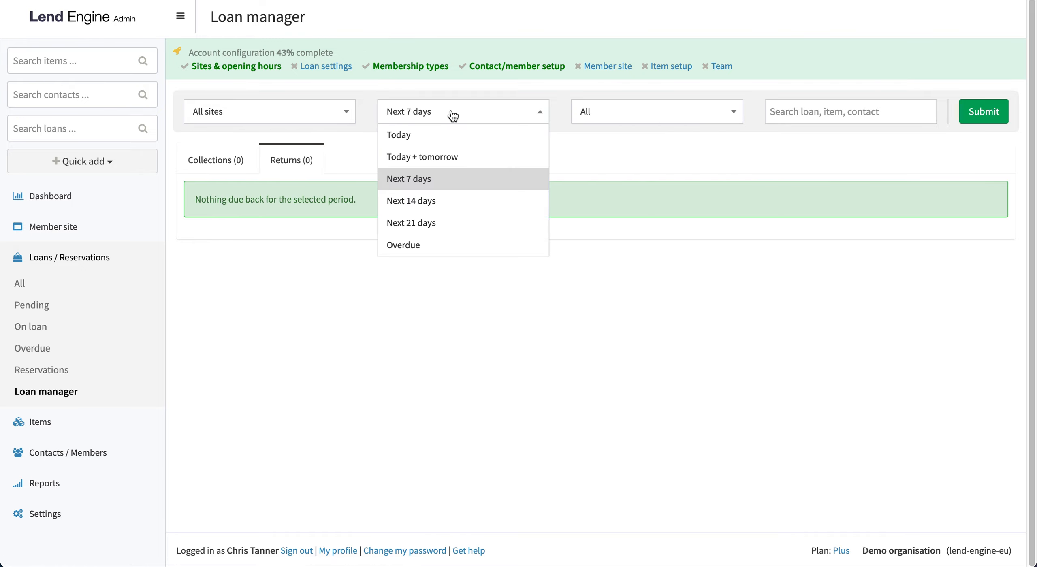
click(454, 200)
click(297, 164)
Filter the Loan manager by Today + tomorrow, Today and Next 21 days, checking the returns for the 21-day period
click(430, 115)
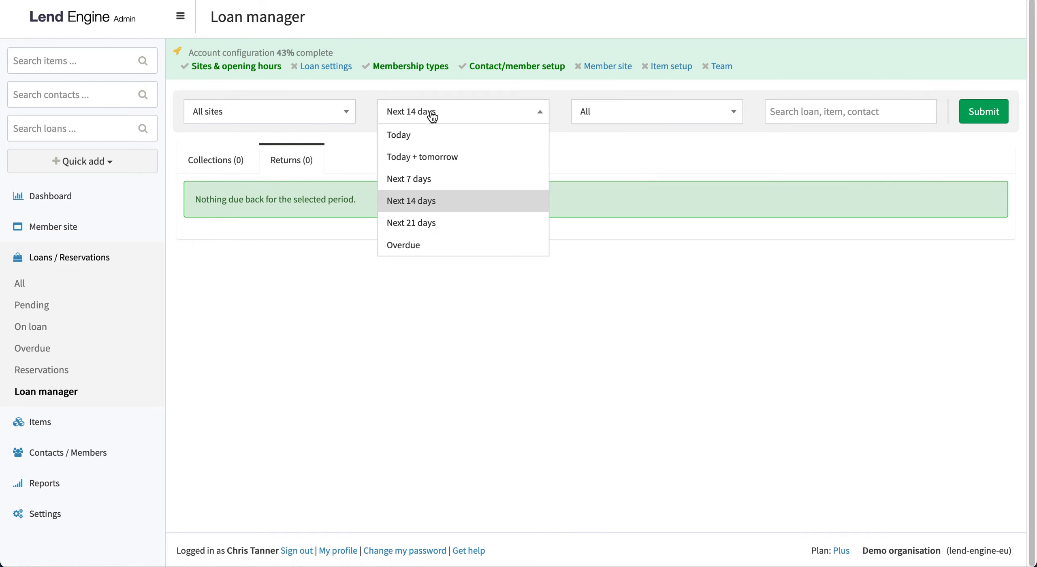
click(427, 156)
click(471, 119)
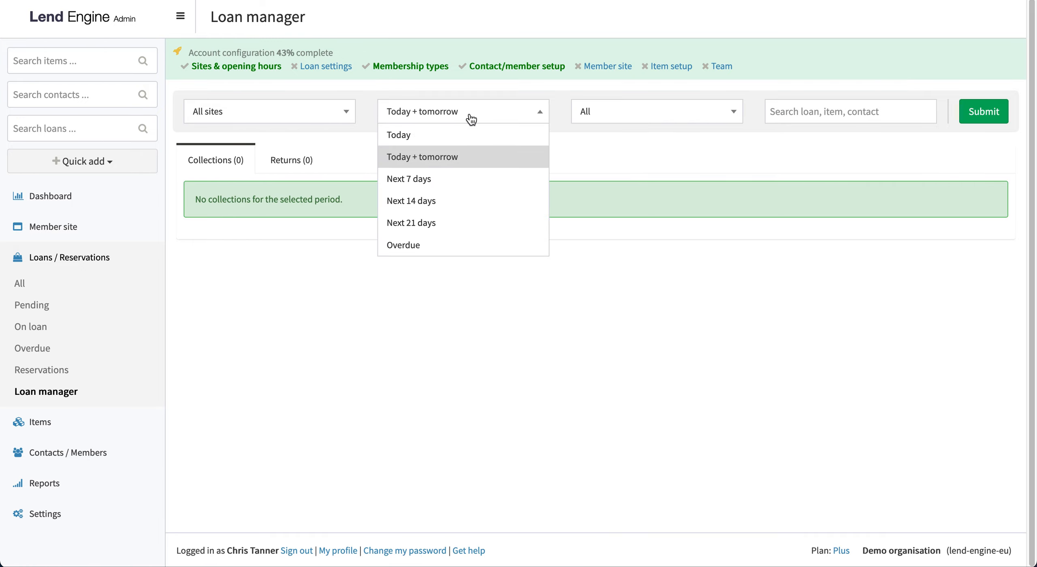
click(451, 134)
click(458, 122)
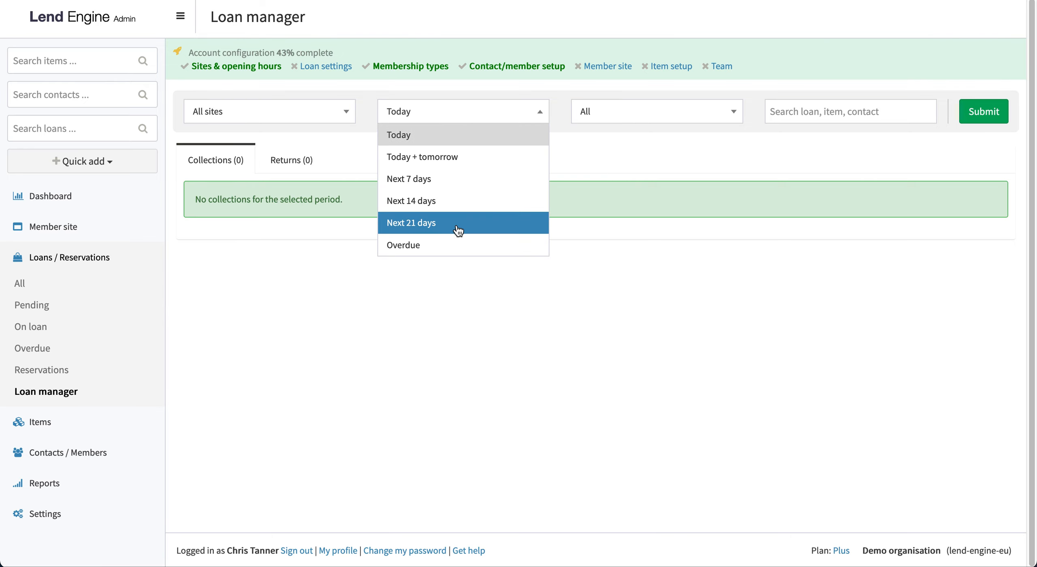
click(455, 224)
click(296, 162)
Check the Loan manager for overdue returns and go back to the list of all loans
click(465, 113)
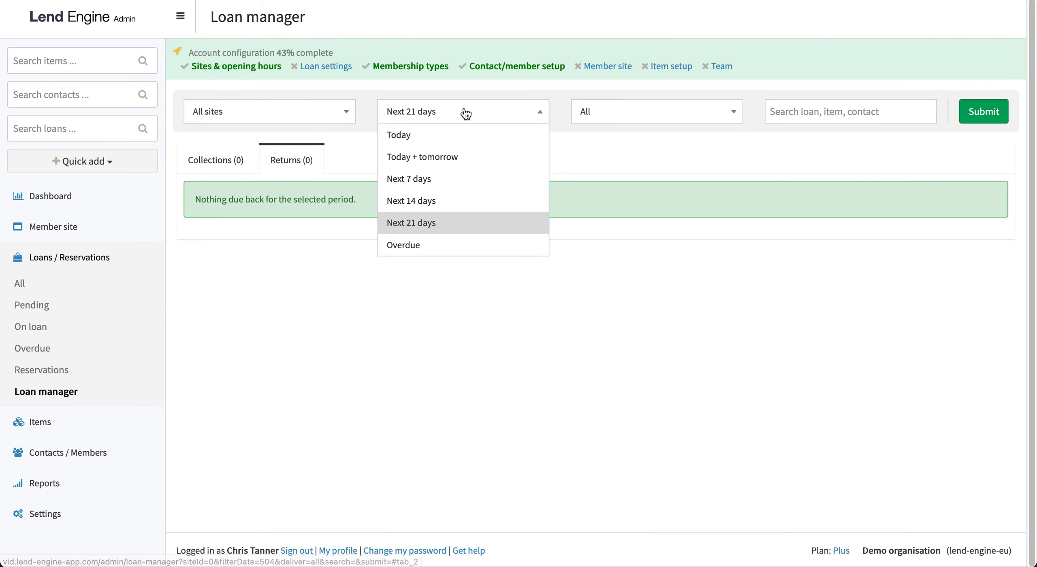
click(463, 243)
click(282, 164)
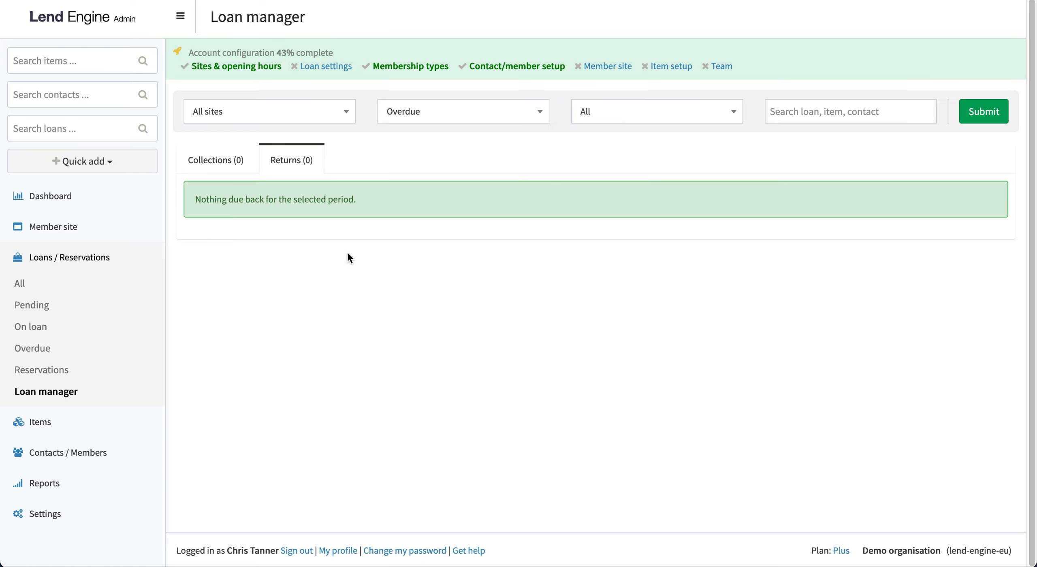
click(94, 284)
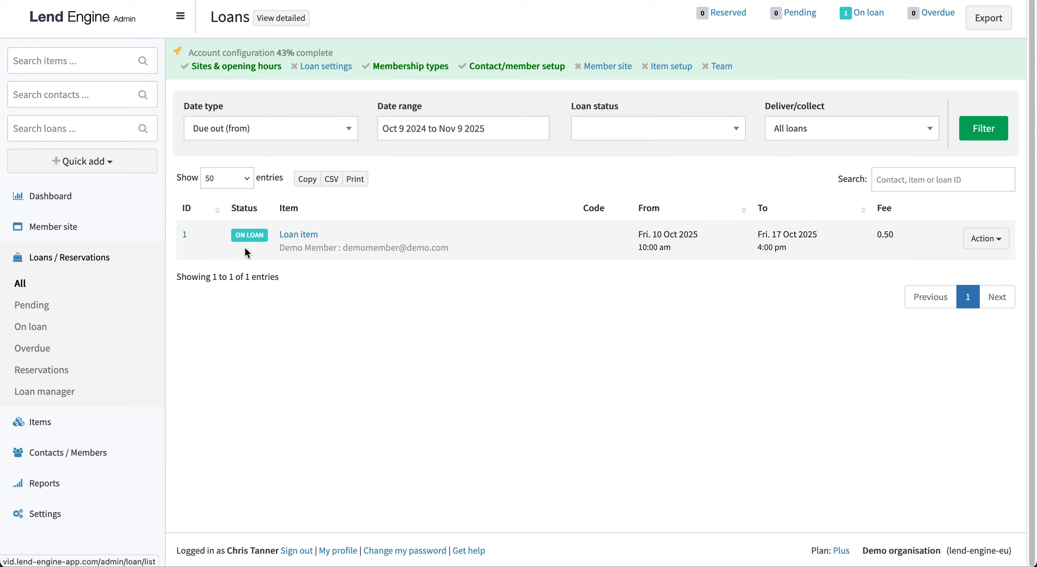
Search the contacts for "demo" and open the demo member's contact record
click(104, 57)
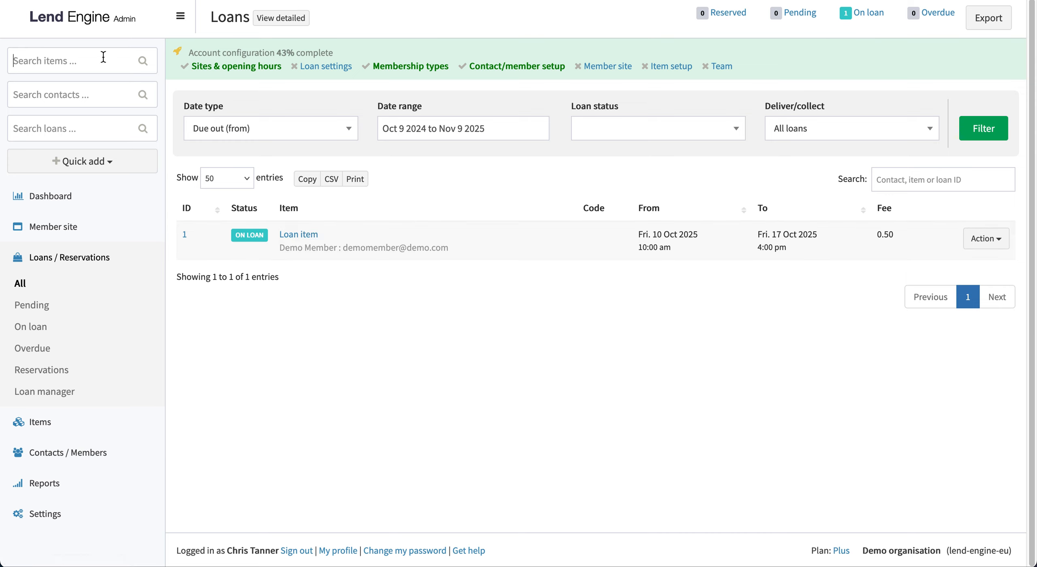
click(74, 96)
text(demo)
key(Return)
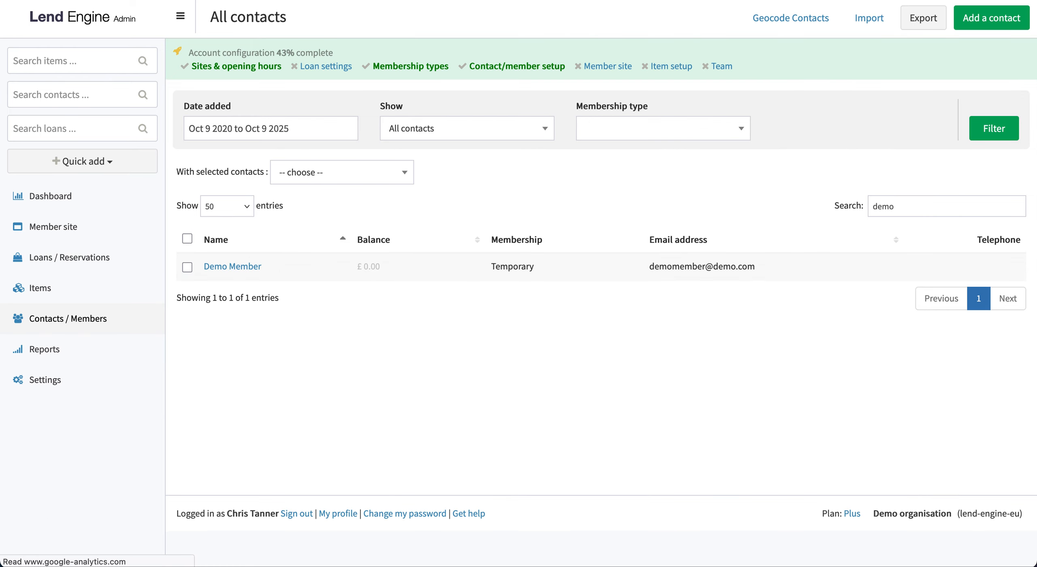
click(233, 265)
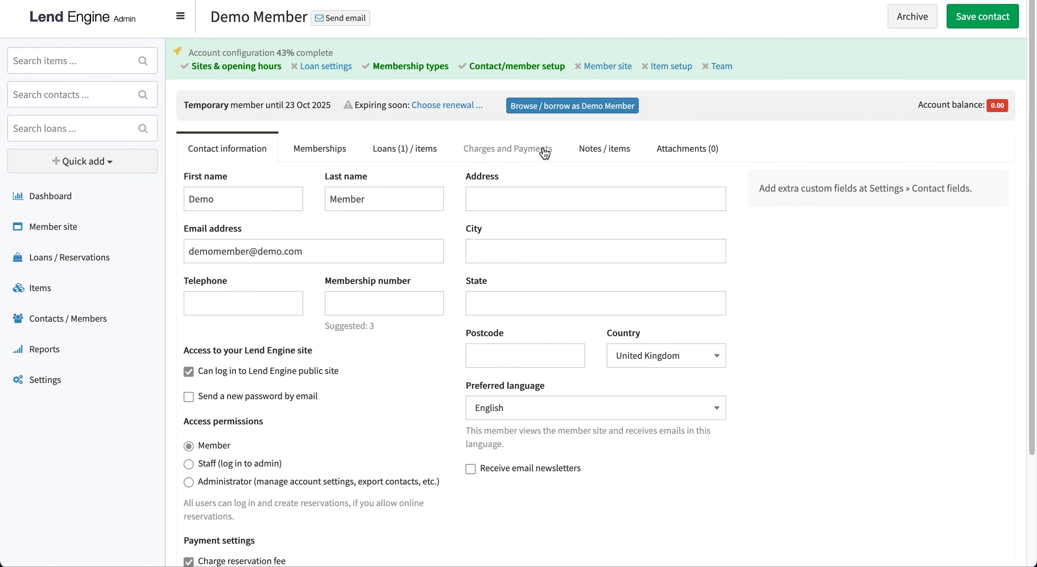
Open the Loan item's loan from the member's loans and examine its check-in, return date and fee options
click(417, 148)
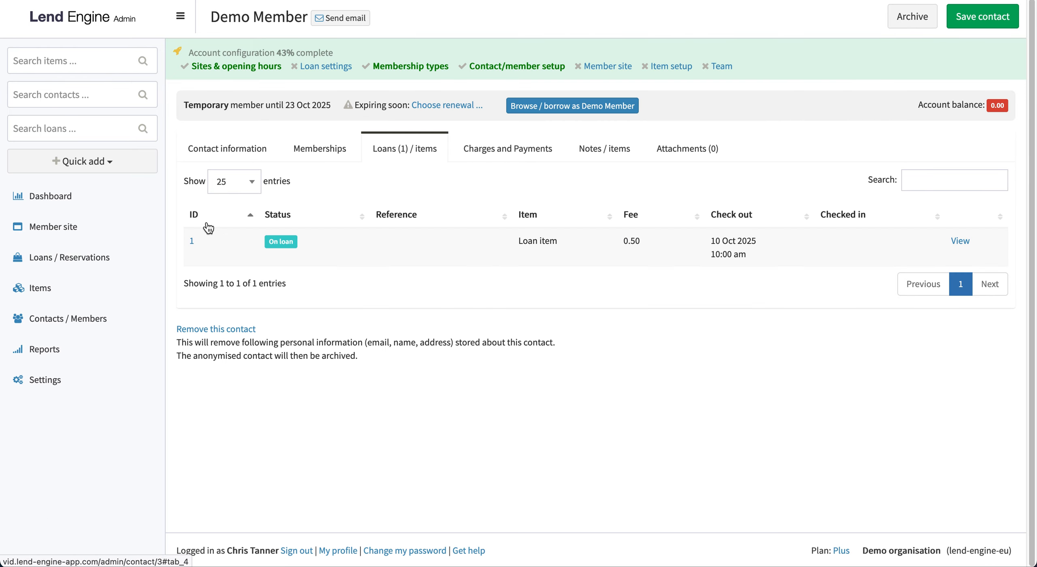
click(192, 241)
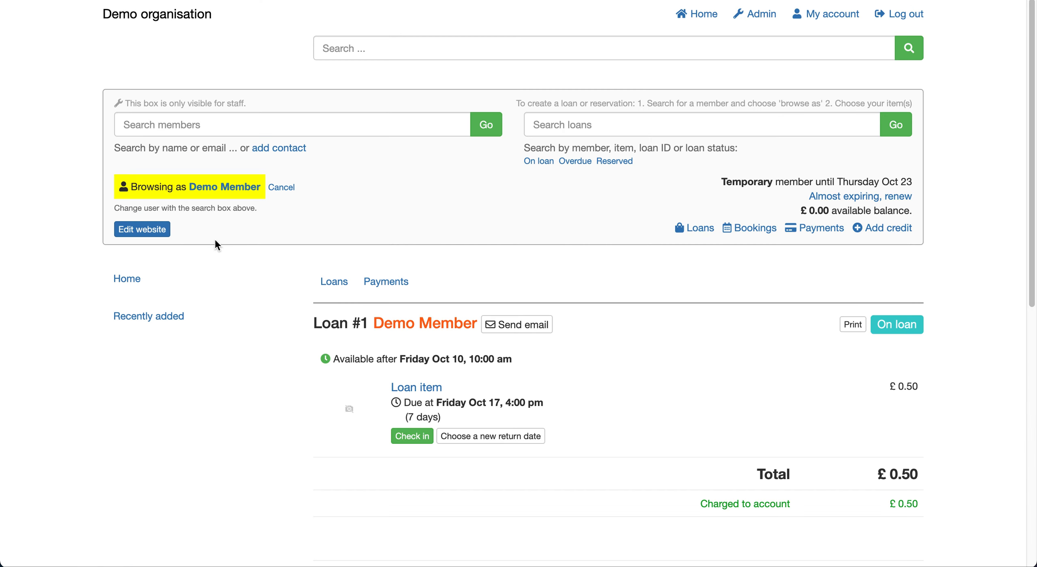
scroll(400, 410, down, 4)
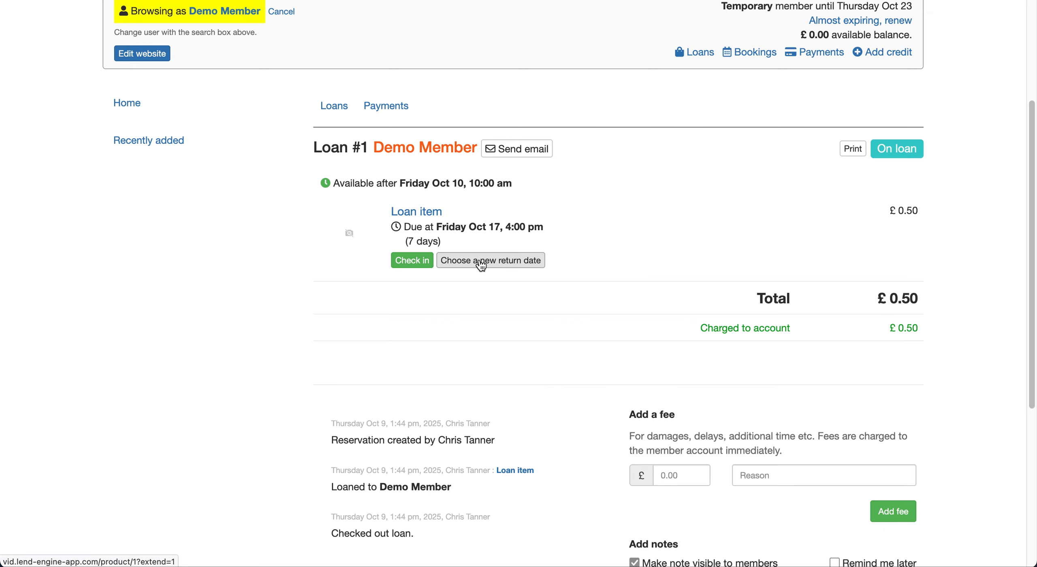
Check in the Loan item to the In stock location and review the loan's activity history
click(402, 261)
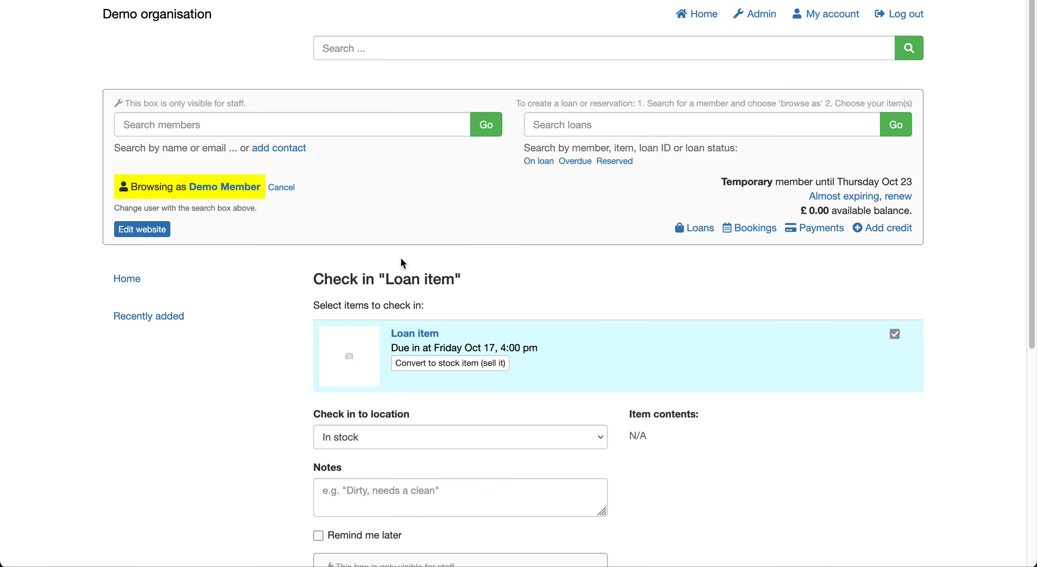
scroll(400, 256, down, 5)
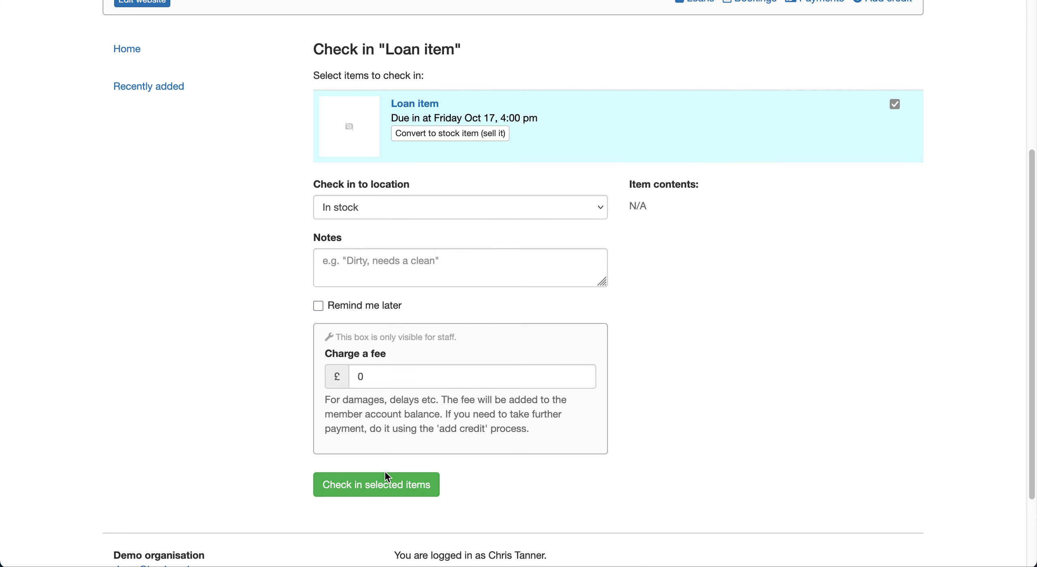
click(387, 486)
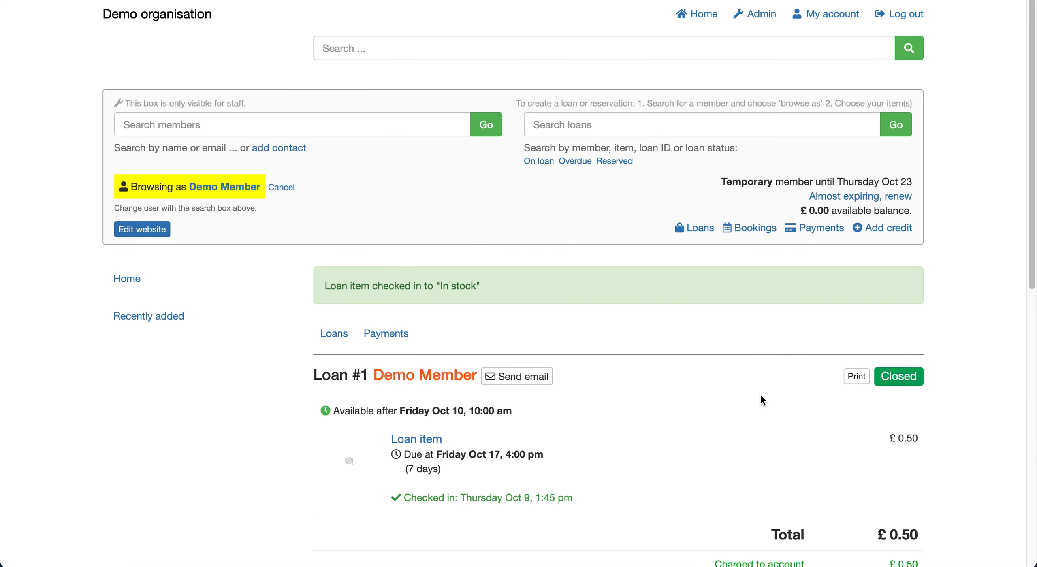
scroll(760, 394, down, 5)
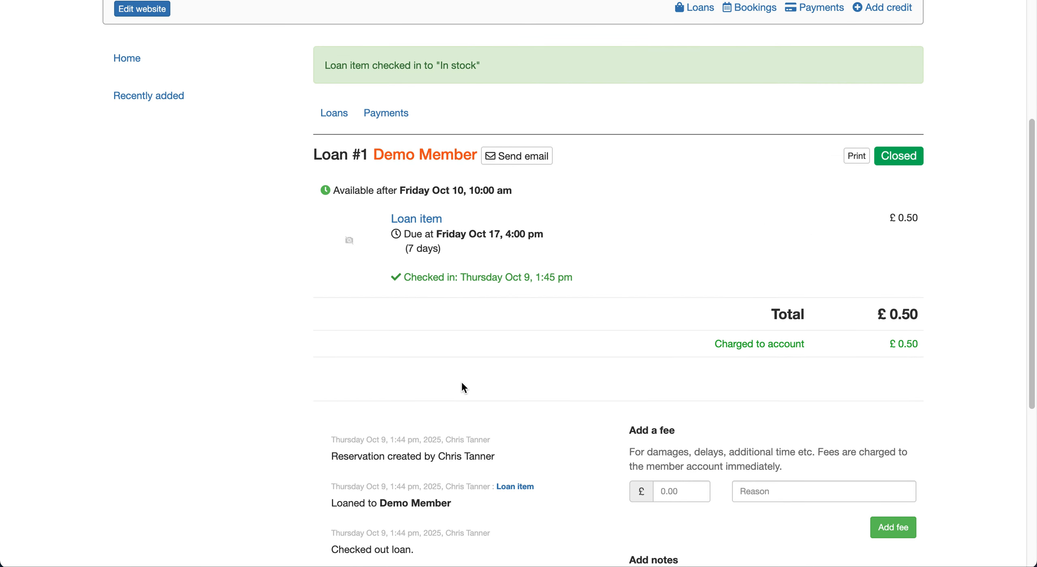
scroll(463, 386, down, 4)
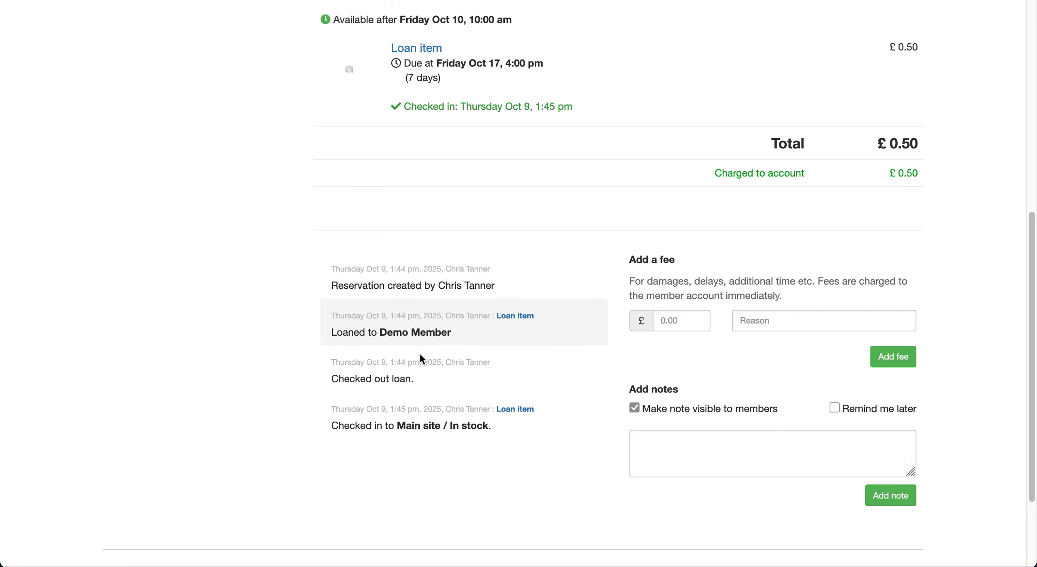
scroll(585, 285, up, 3)
scroll(584, 286, up, 3)
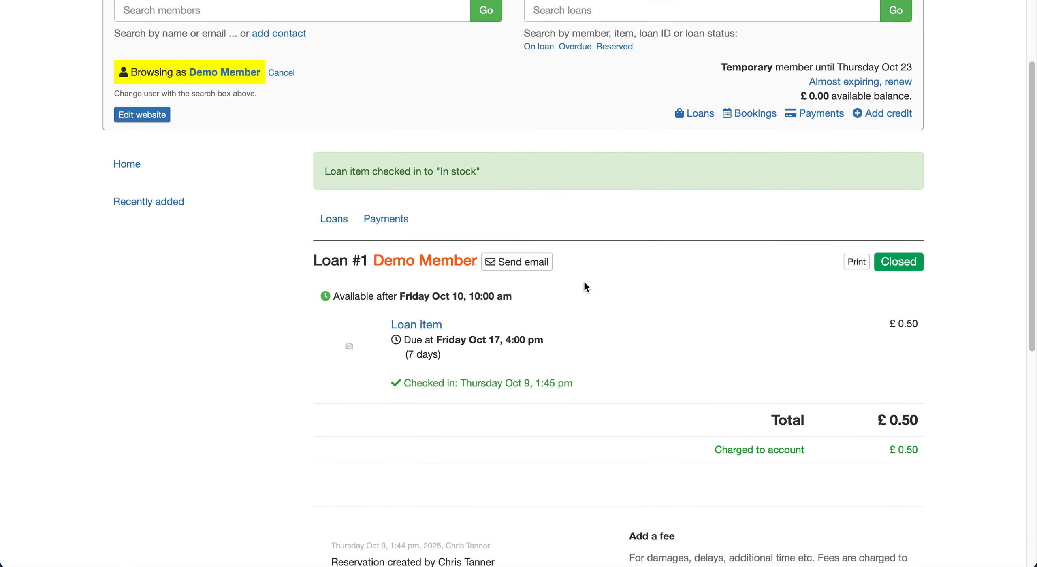
scroll(585, 286, up, 3)
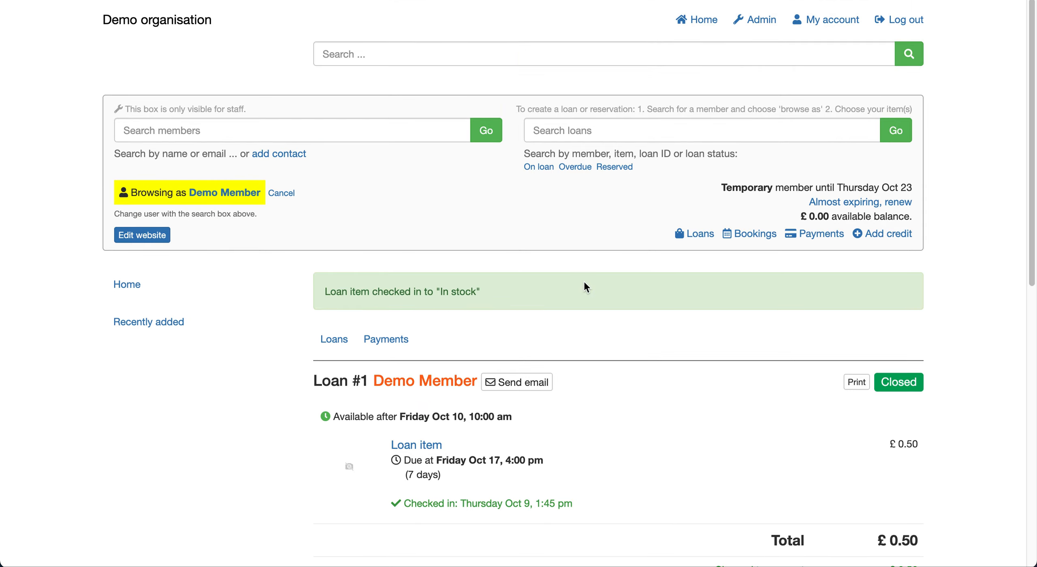
Return to the admin dashboard and mark the Member site and Item setup configuration stages as complete
click(760, 15)
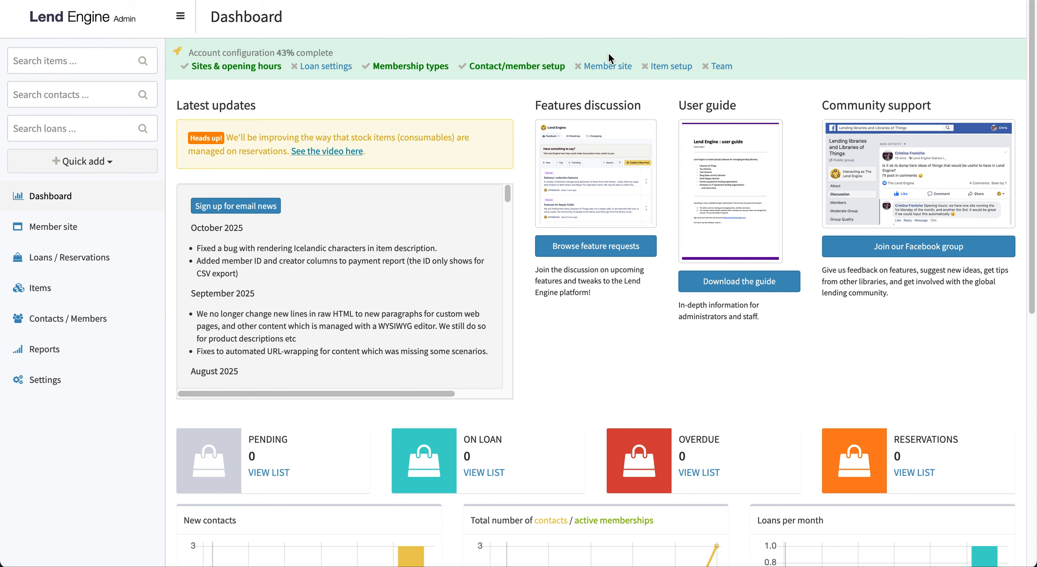
click(602, 74)
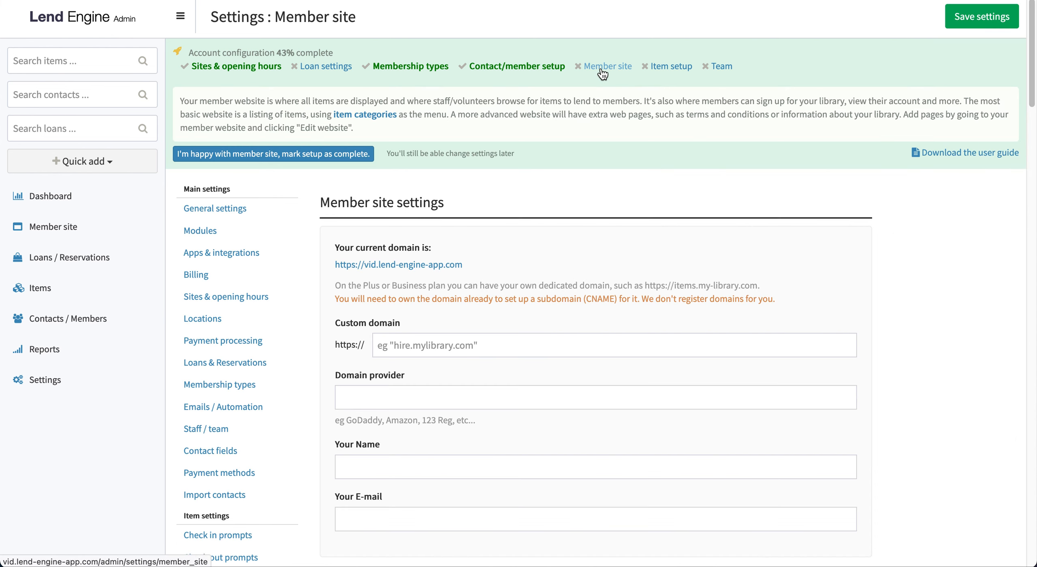
click(353, 153)
click(678, 67)
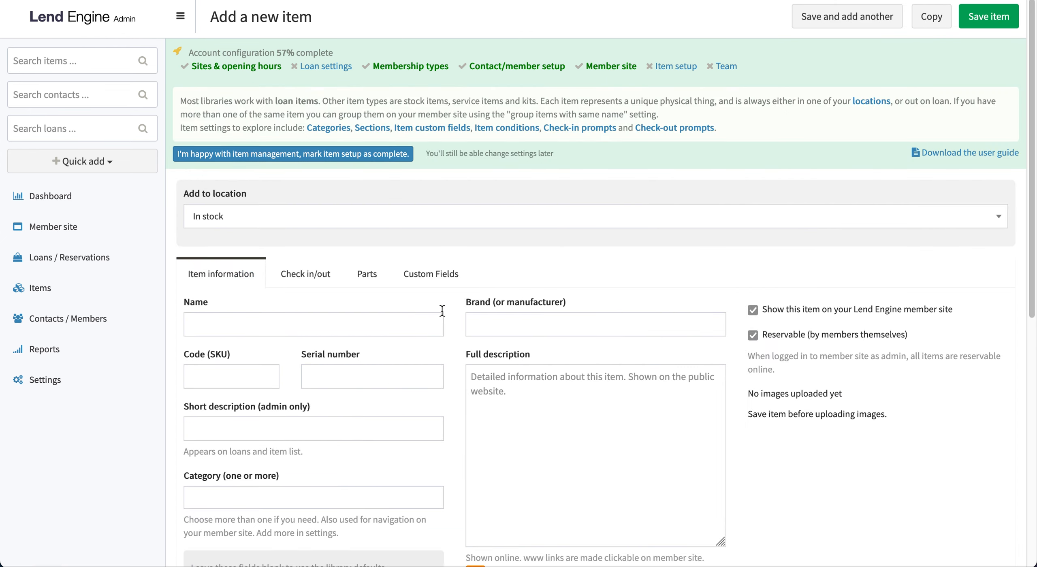
click(370, 154)
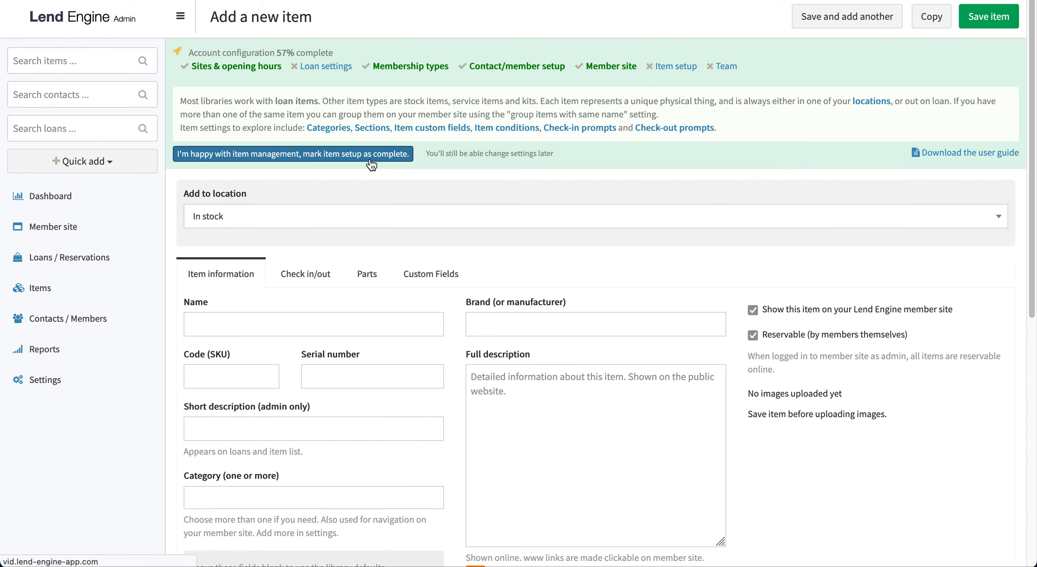
Mark the Team and Loan settings configuration stages as complete
click(730, 66)
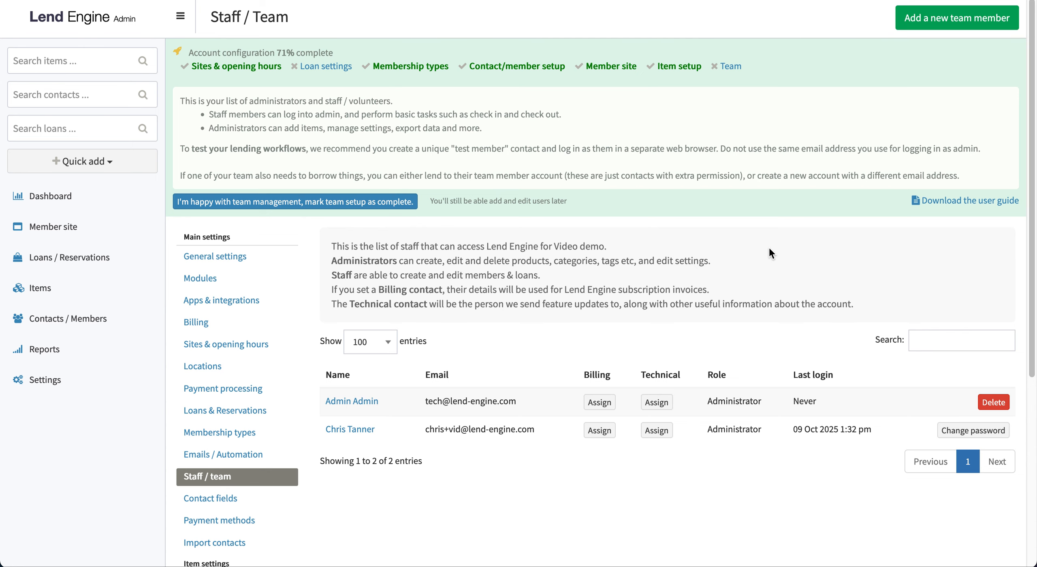
click(380, 201)
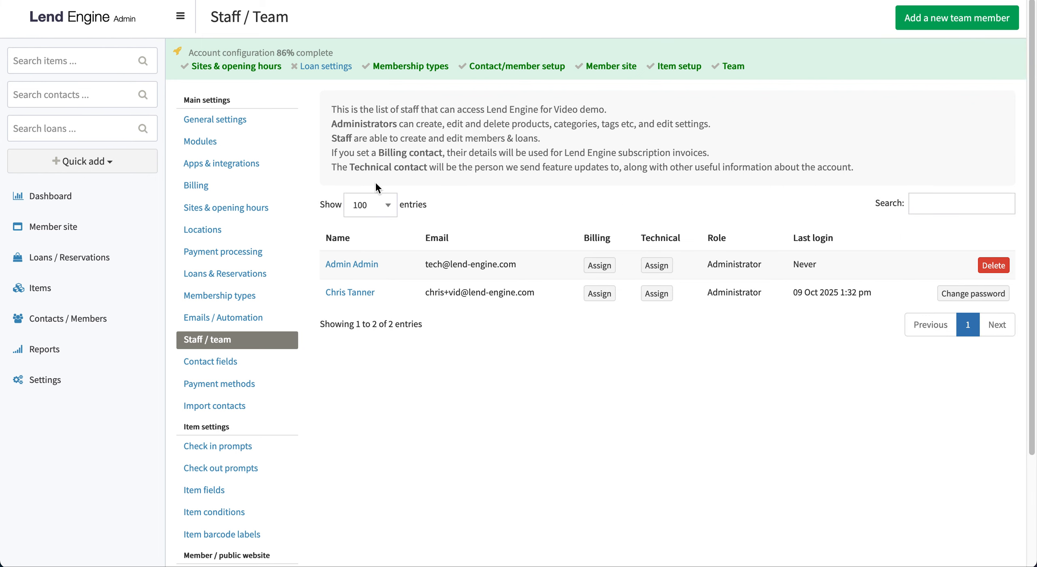
click(329, 66)
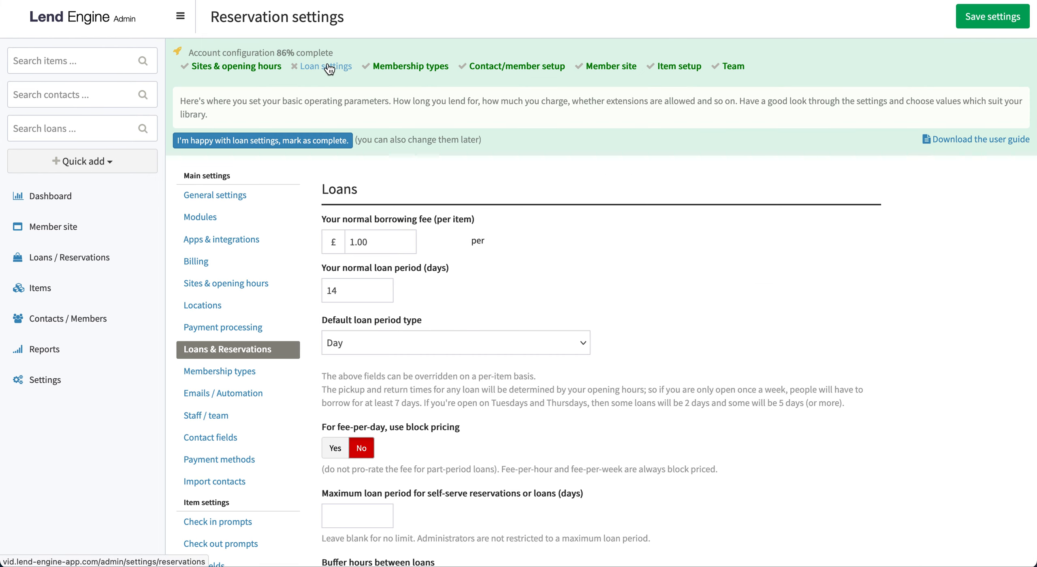
click(304, 142)
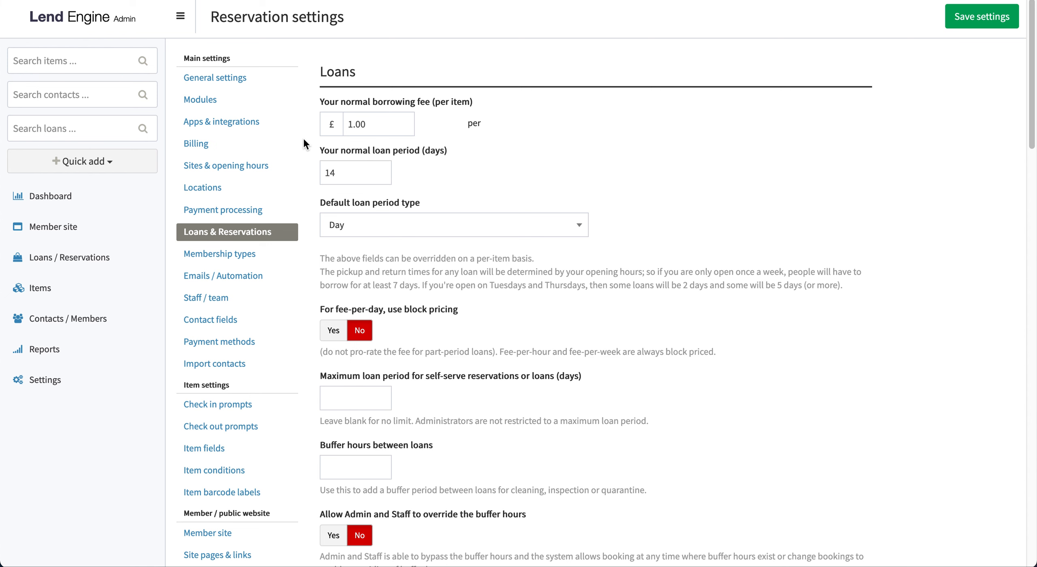
Activate the Events and Repairs & maintenance modules and look through the other available modules
click(257, 98)
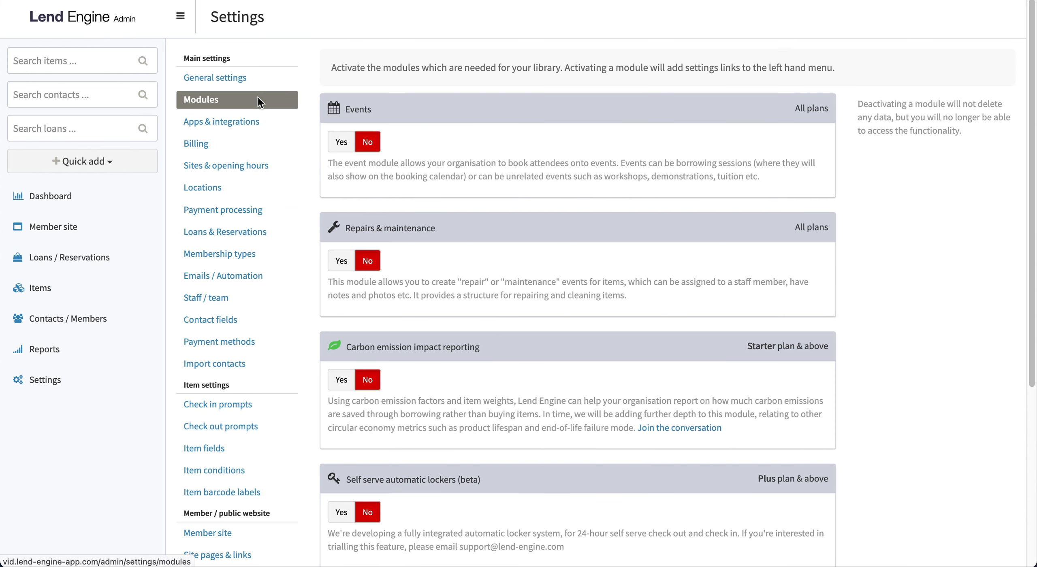
click(342, 146)
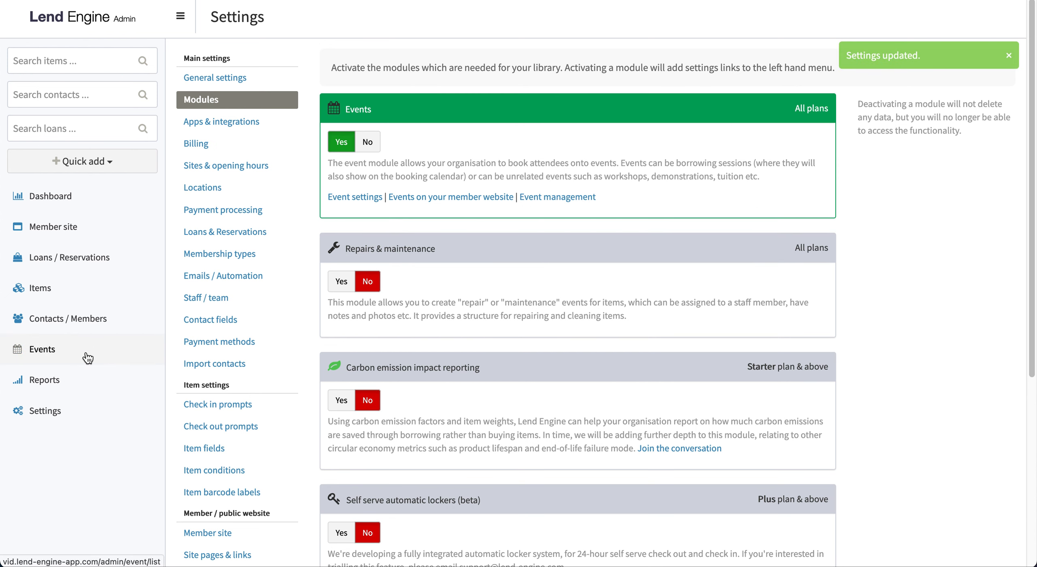
click(342, 281)
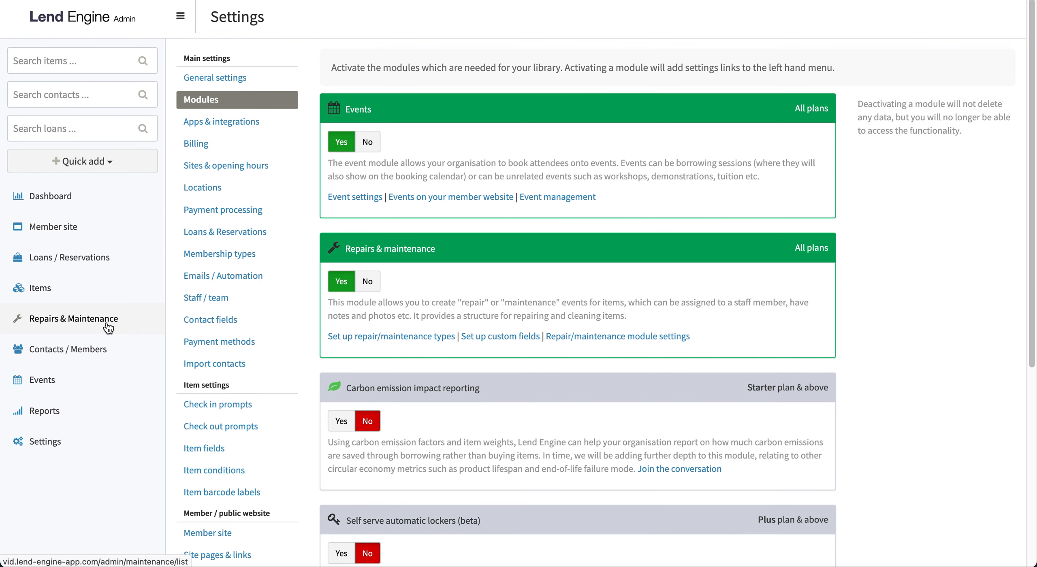
scroll(432, 322, down, 5)
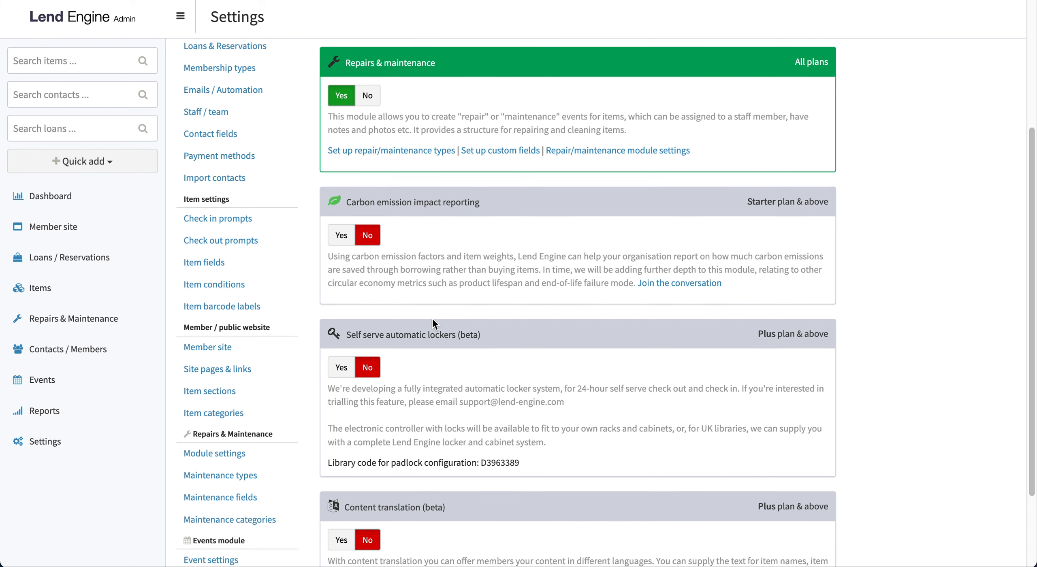
scroll(433, 322, down, 2)
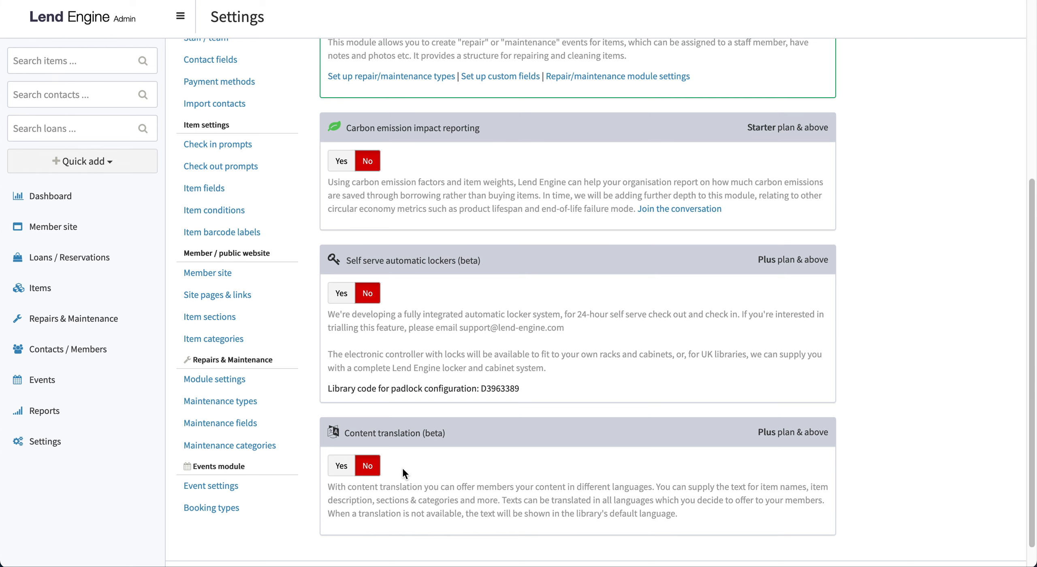
scroll(435, 476, down, 1)
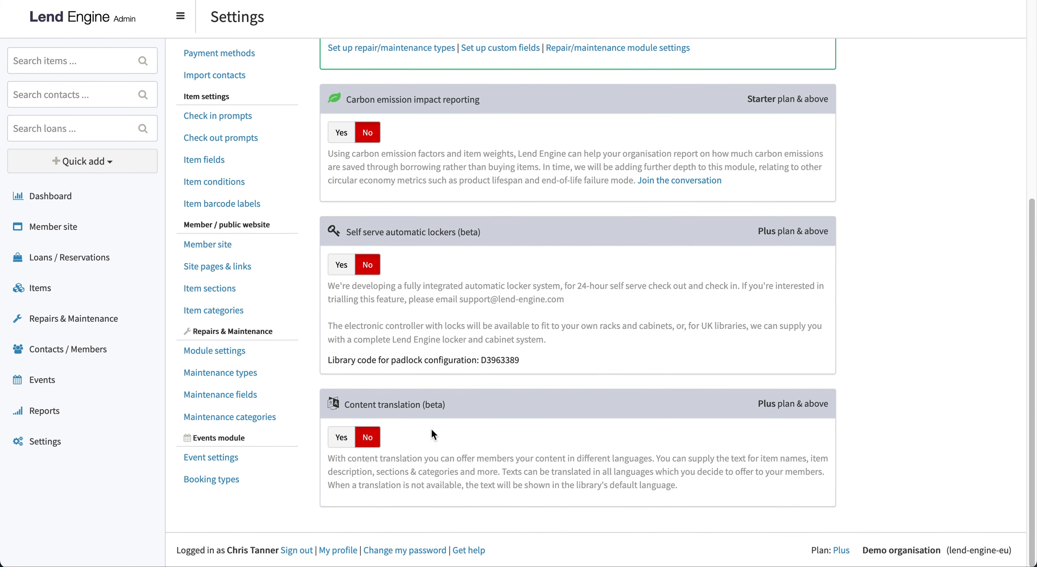
scroll(454, 298, up, 4)
scroll(453, 299, up, 4)
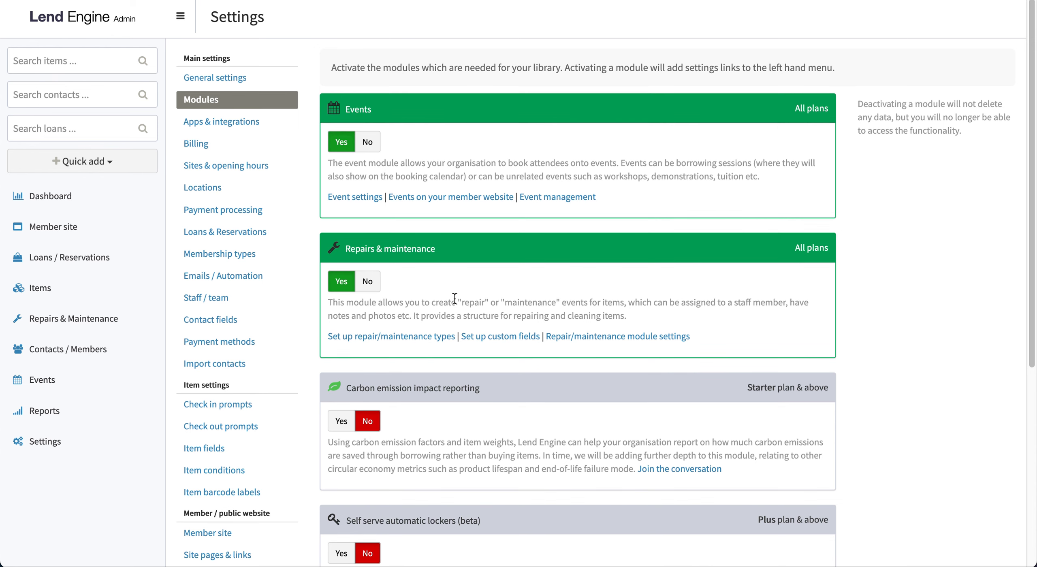